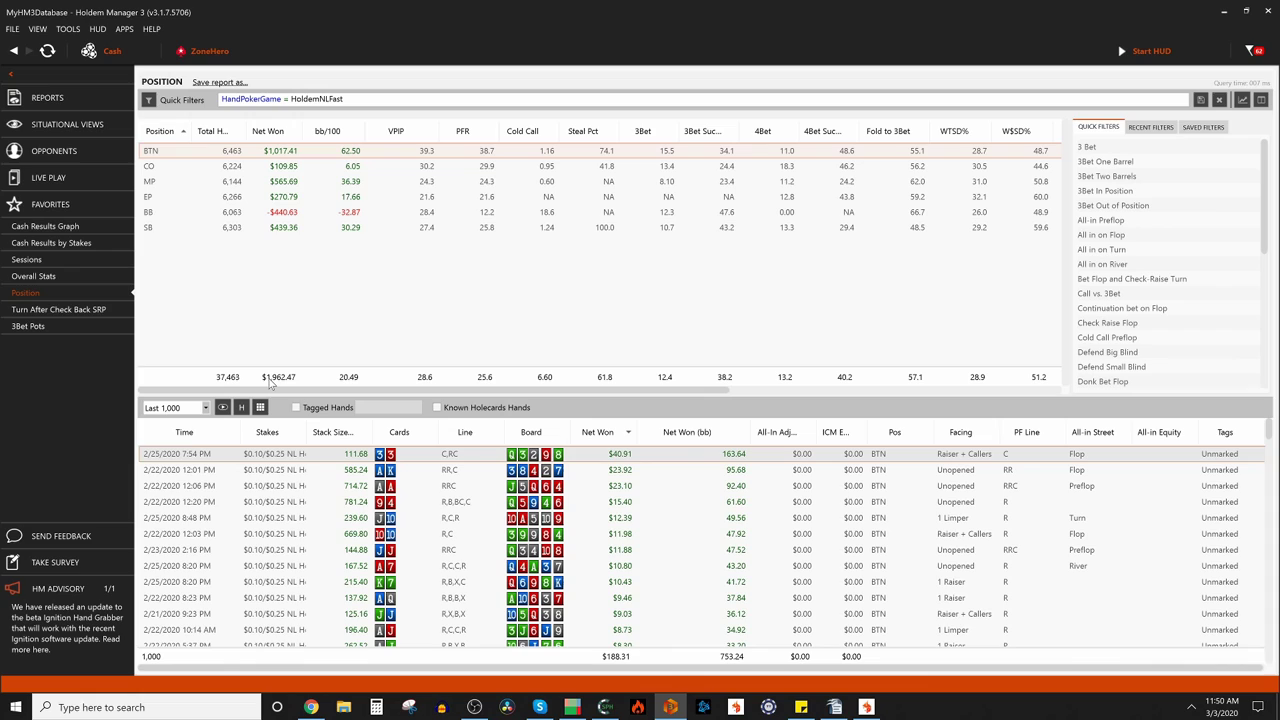
- View the Cash Results by Stakes report and the Cash Results Graph for the current player
click(63, 244)
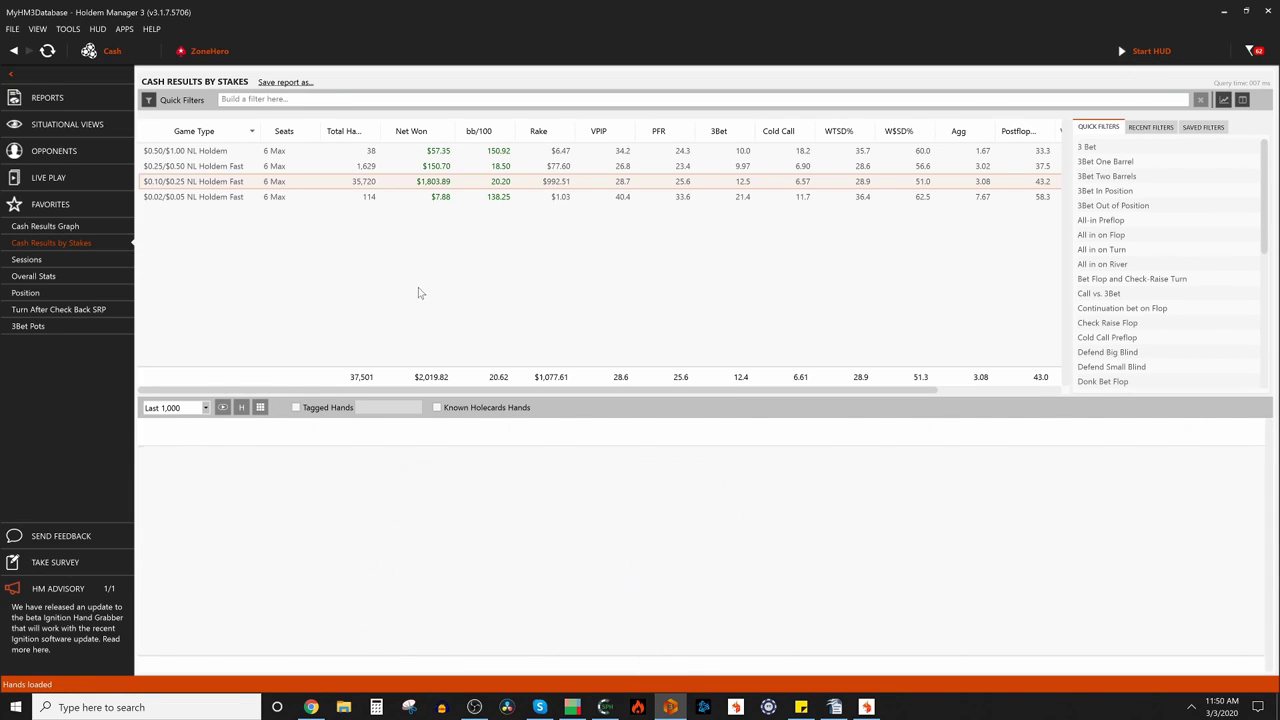
click(44, 226)
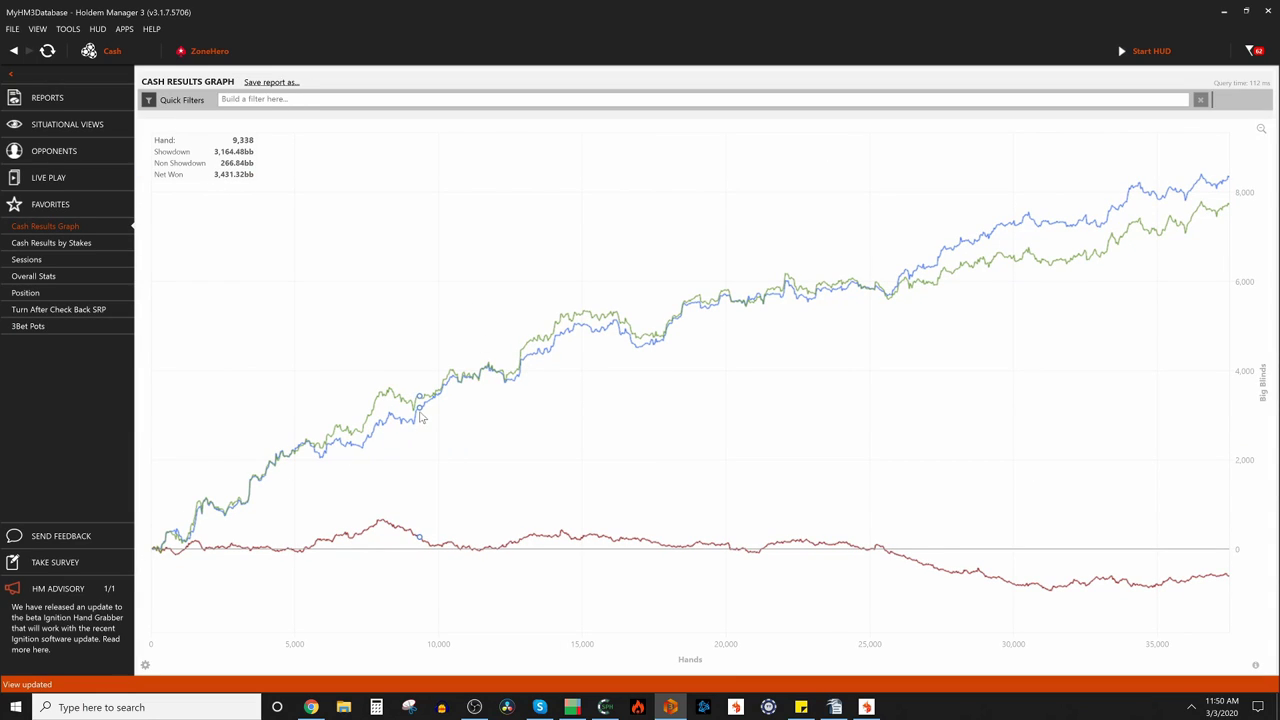
mouse_move(417, 403)
- Set the results graph's Y-axis to USD and inspect the non-showdown line near 31,000 hands
click(145, 666)
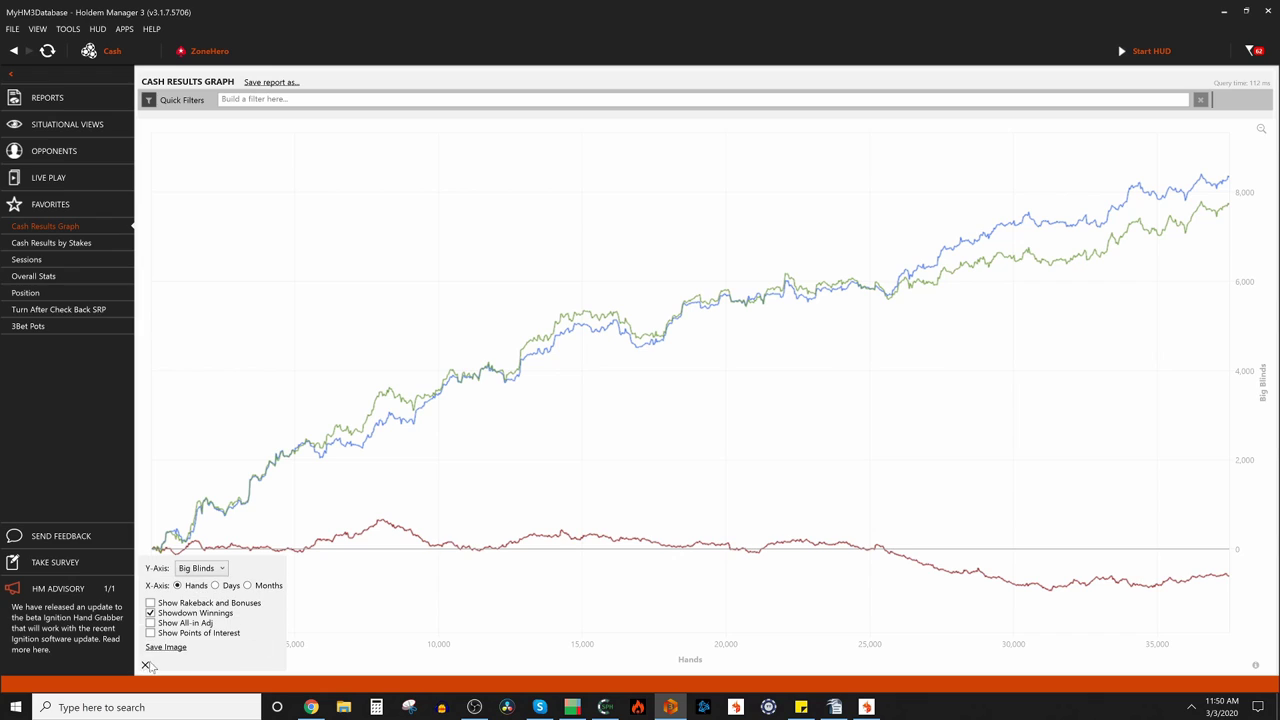
click(213, 569)
click(218, 586)
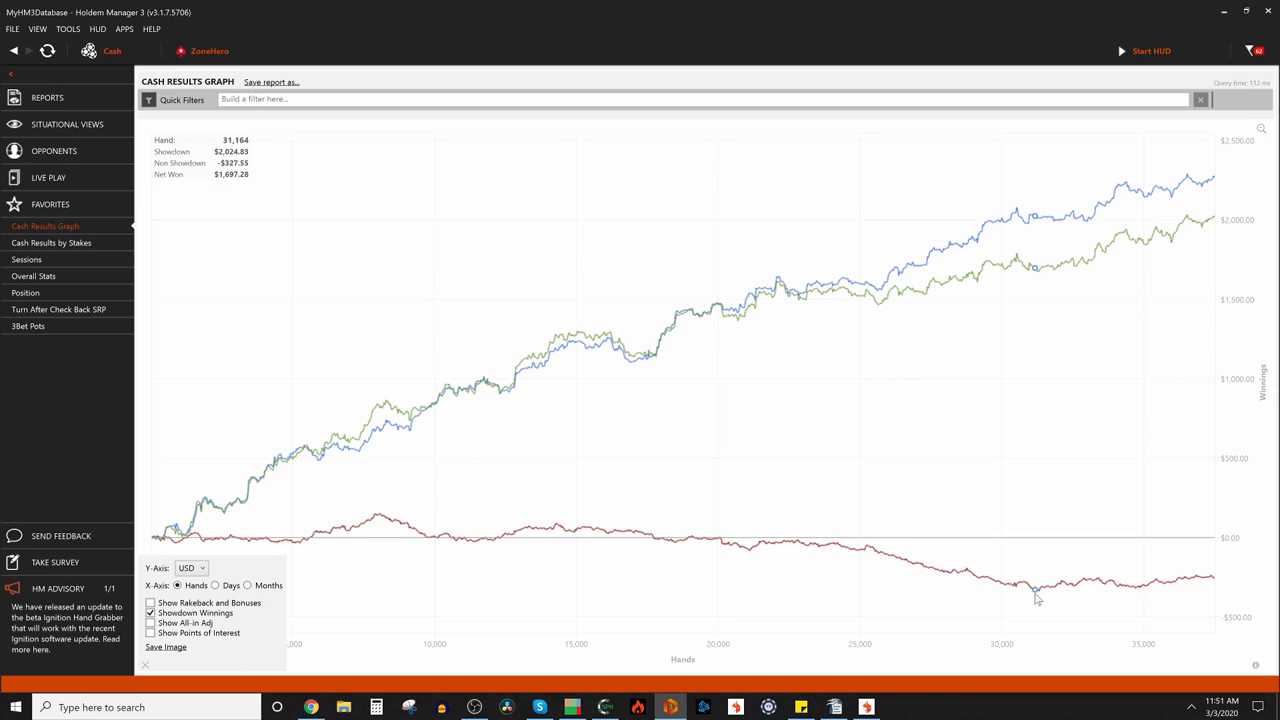
mouse_move(1040, 594)
mouse_move(1036, 597)
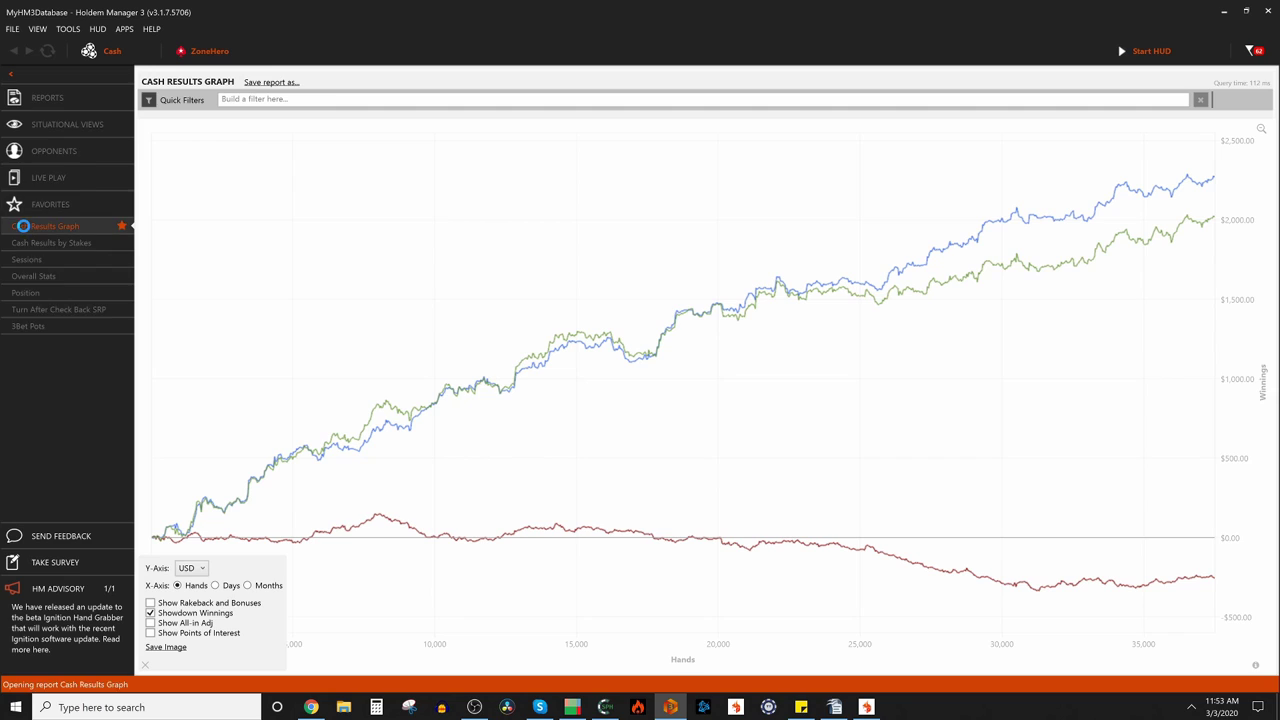
- Open the Cash Results by Stakes report and switch the reported player to the Opponents alias
click(30, 243)
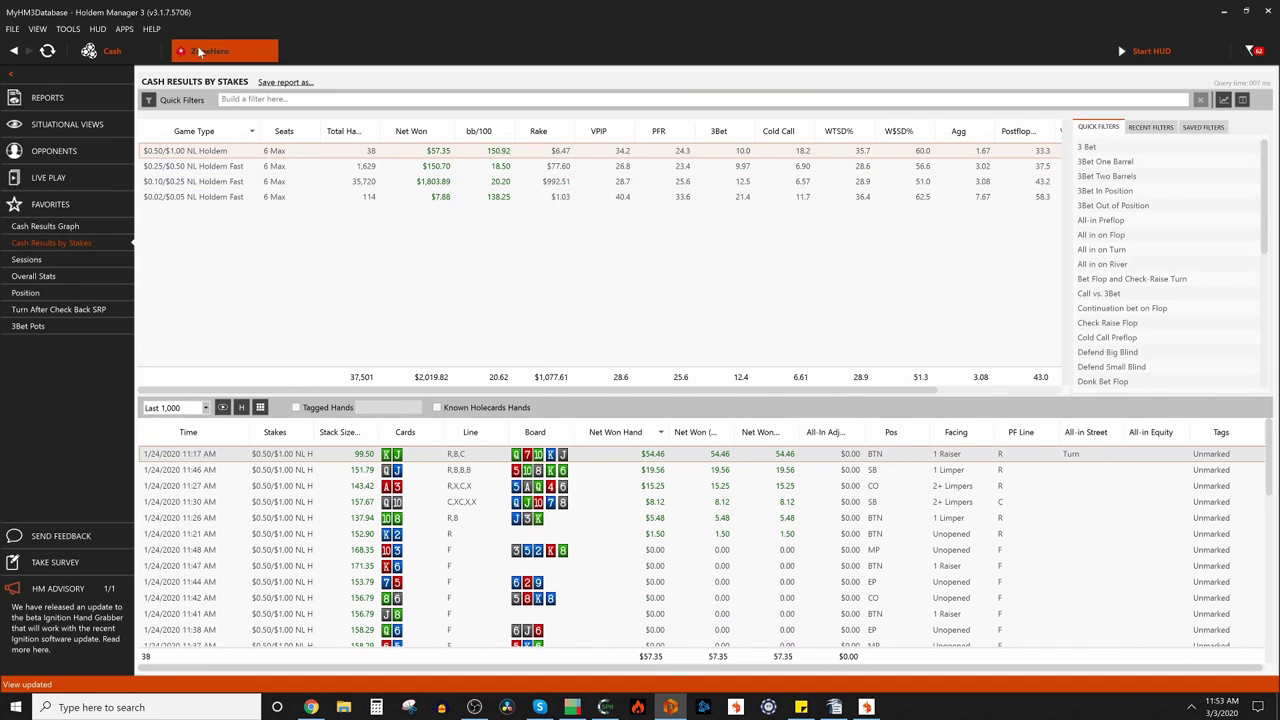
click(230, 62)
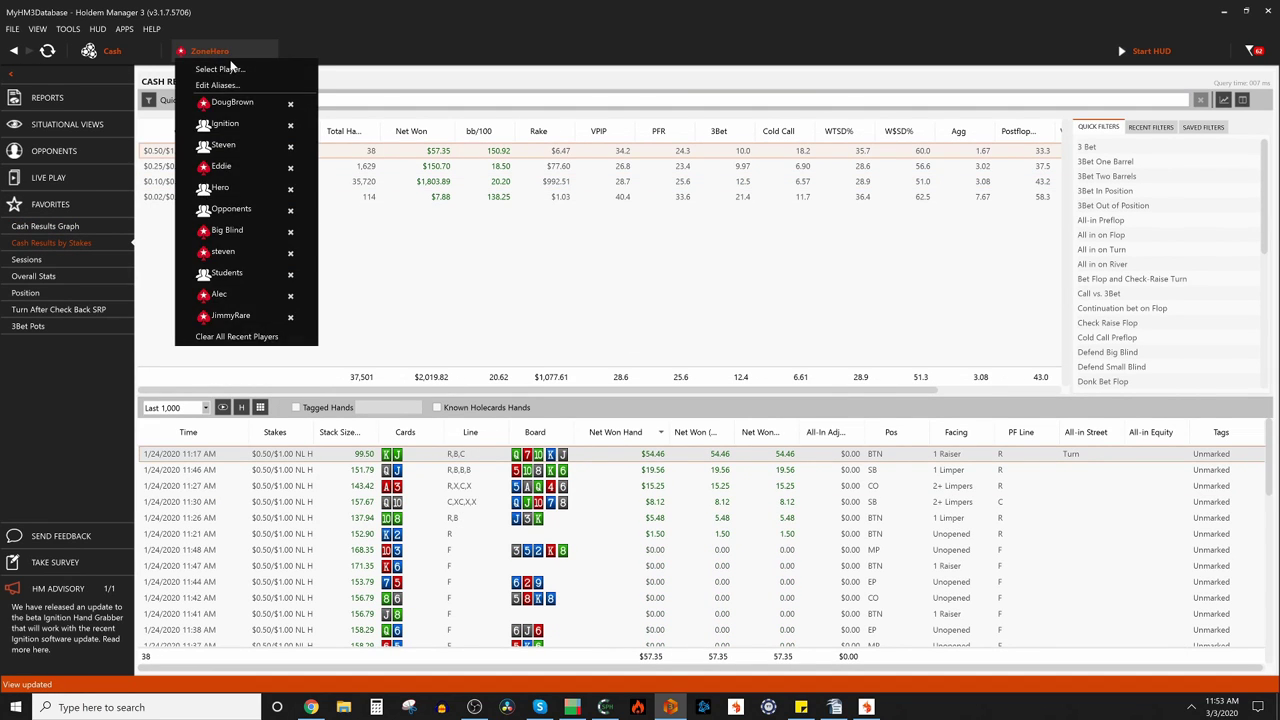
click(222, 210)
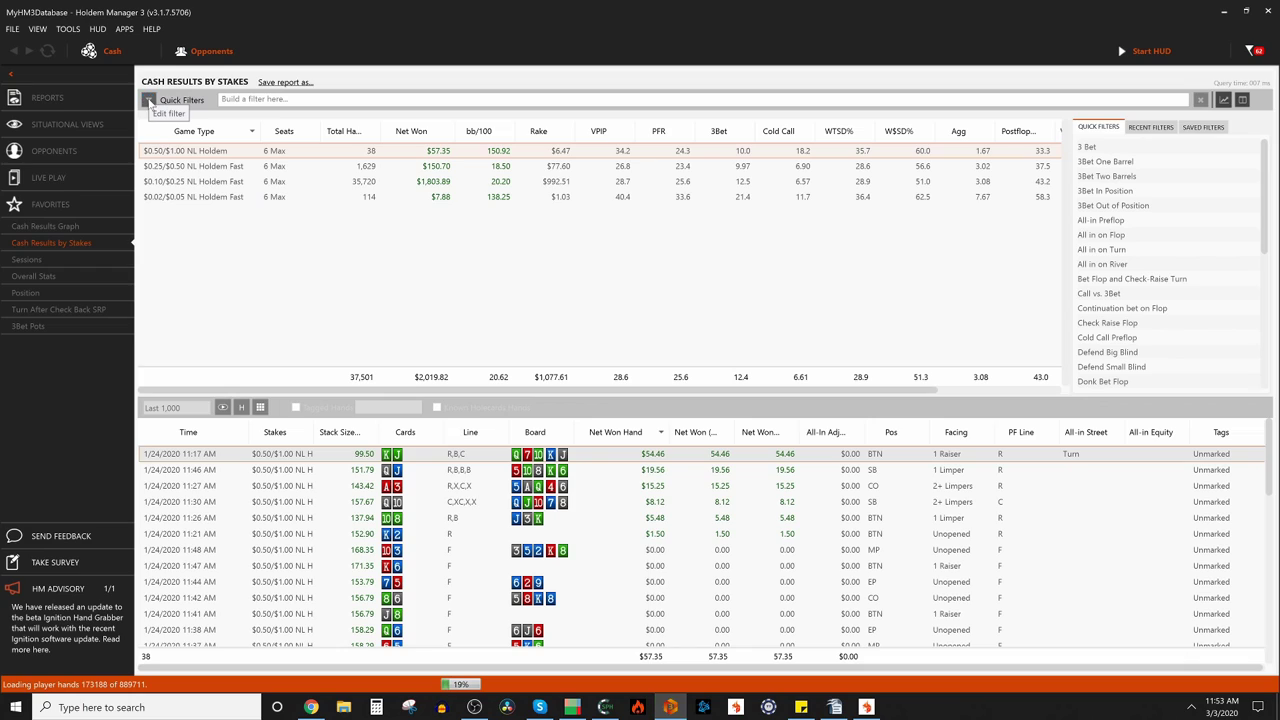
- Filter the Opponents' stakes report to the NL Holdem Fast game type
click(149, 101)
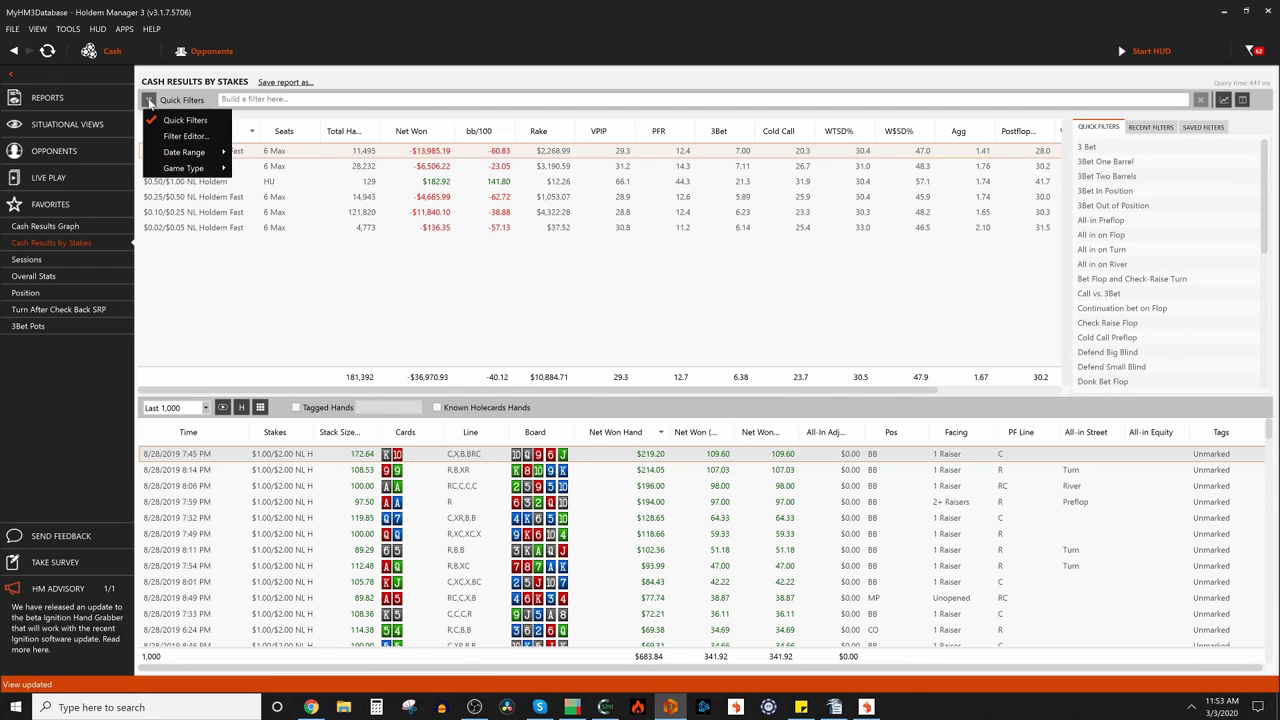
mouse_move(183, 168)
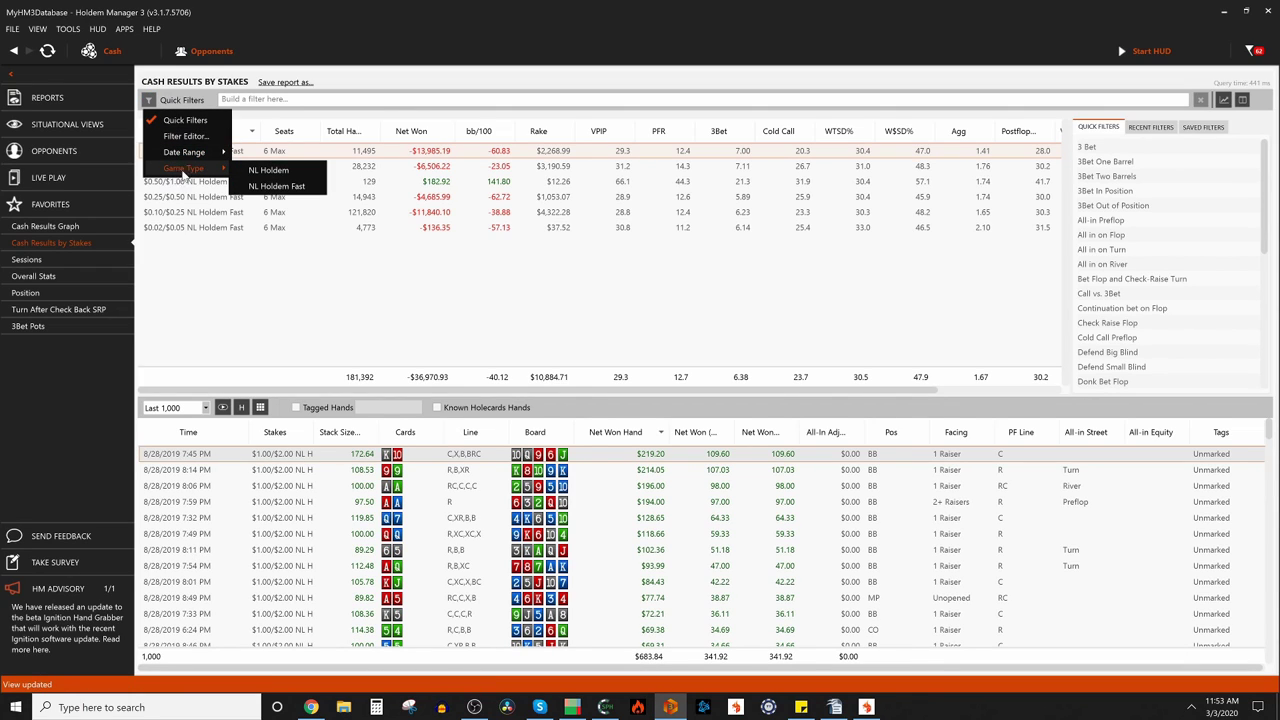
click(274, 190)
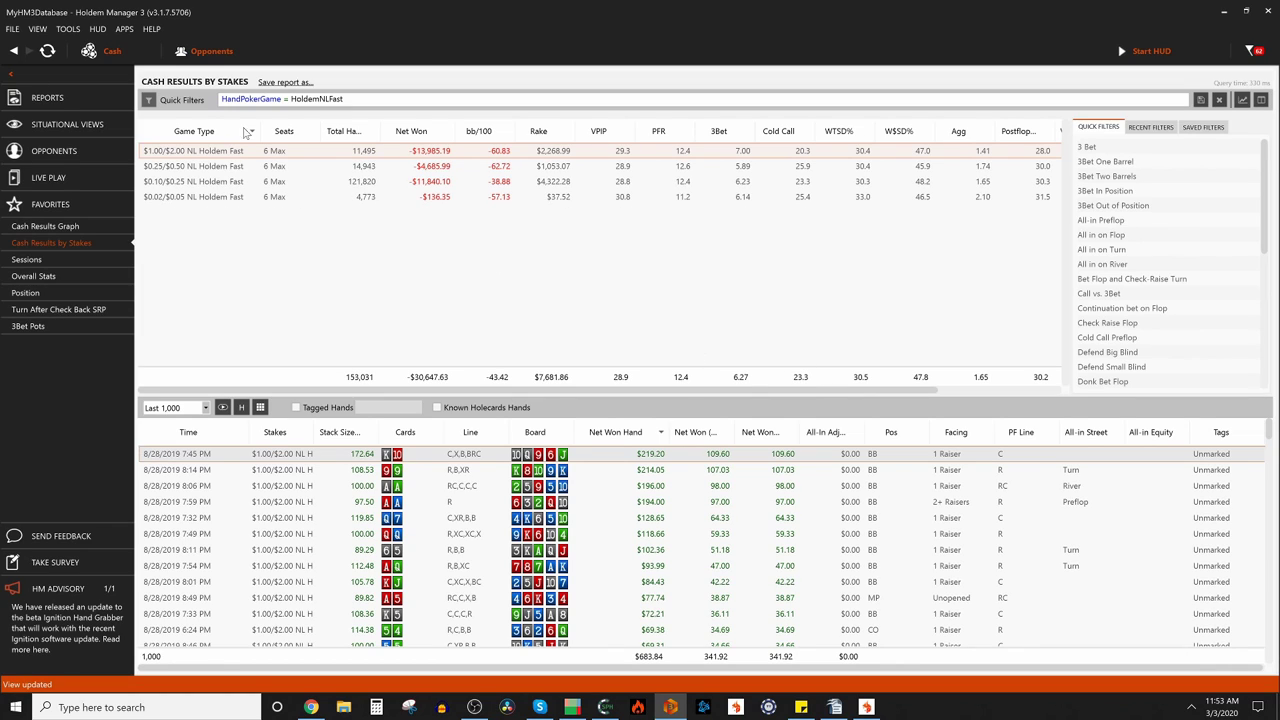
- Open the Position report for the Opponents and examine the preflop statistics for each position
click(30, 293)
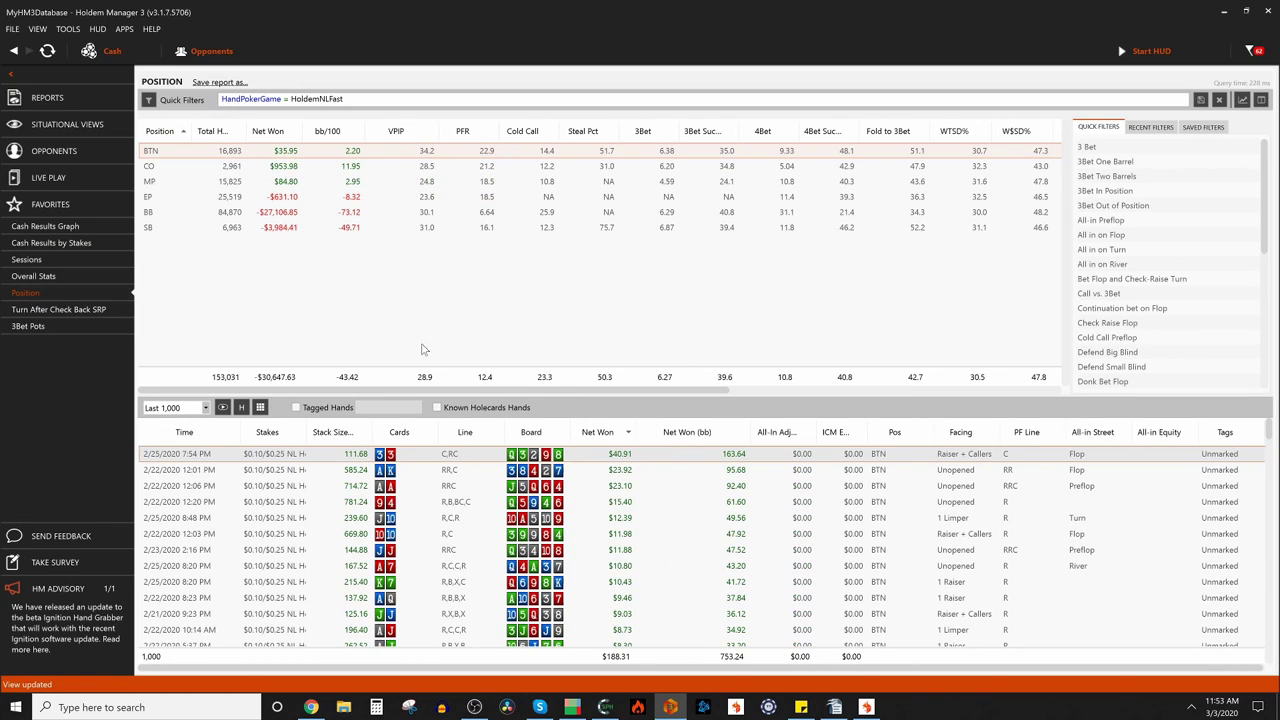
click(155, 103)
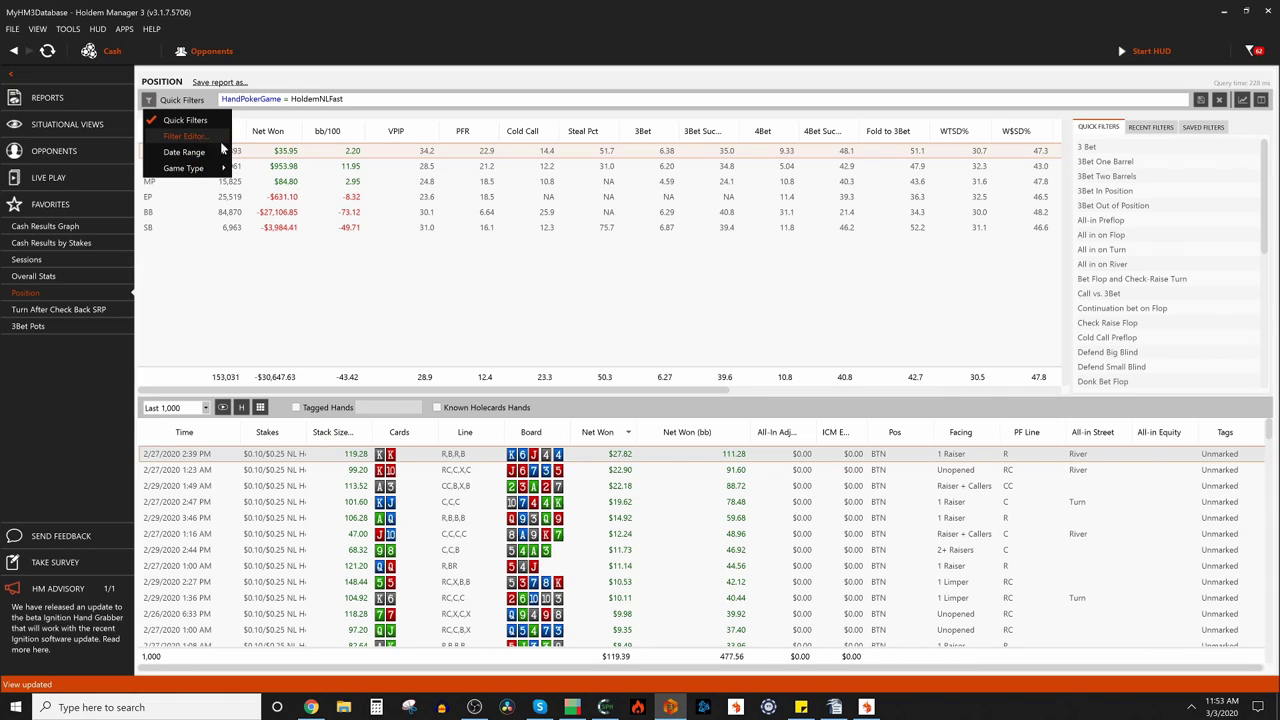
click(675, 342)
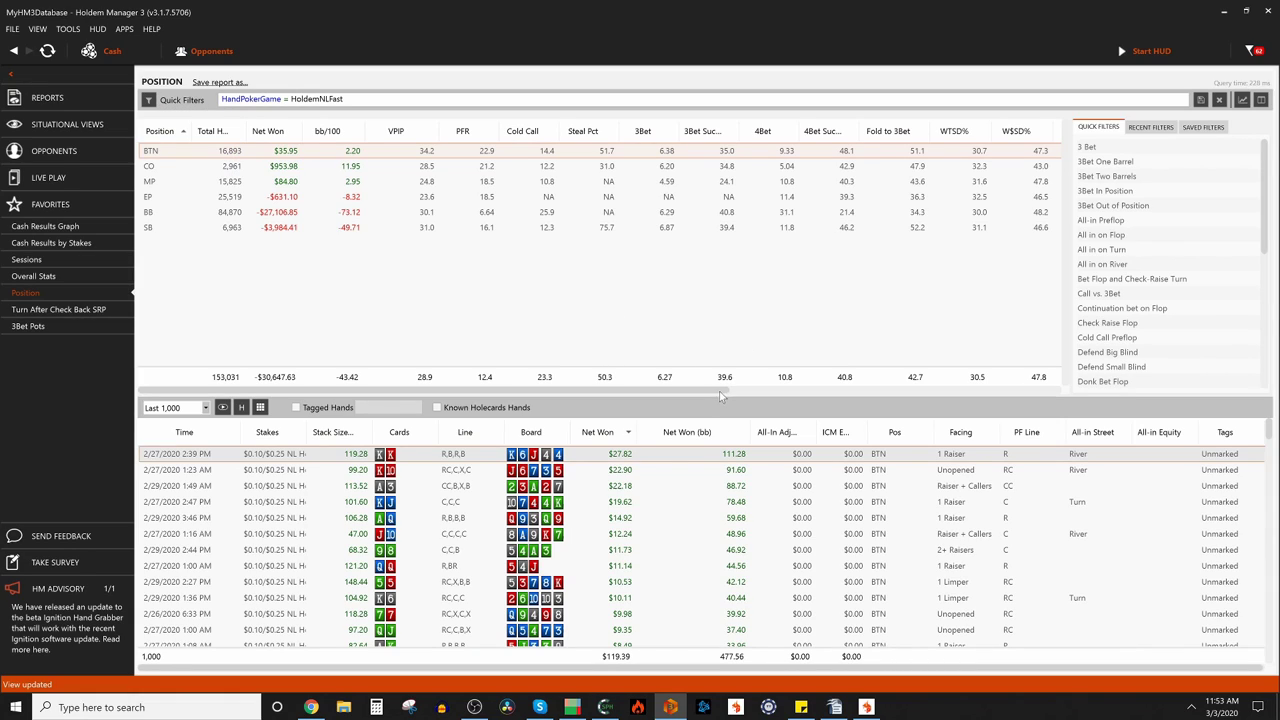
mouse_move(715, 390)
mouse_down()
mouse_move(743, 395)
mouse_move(723, 388)
mouse_up()
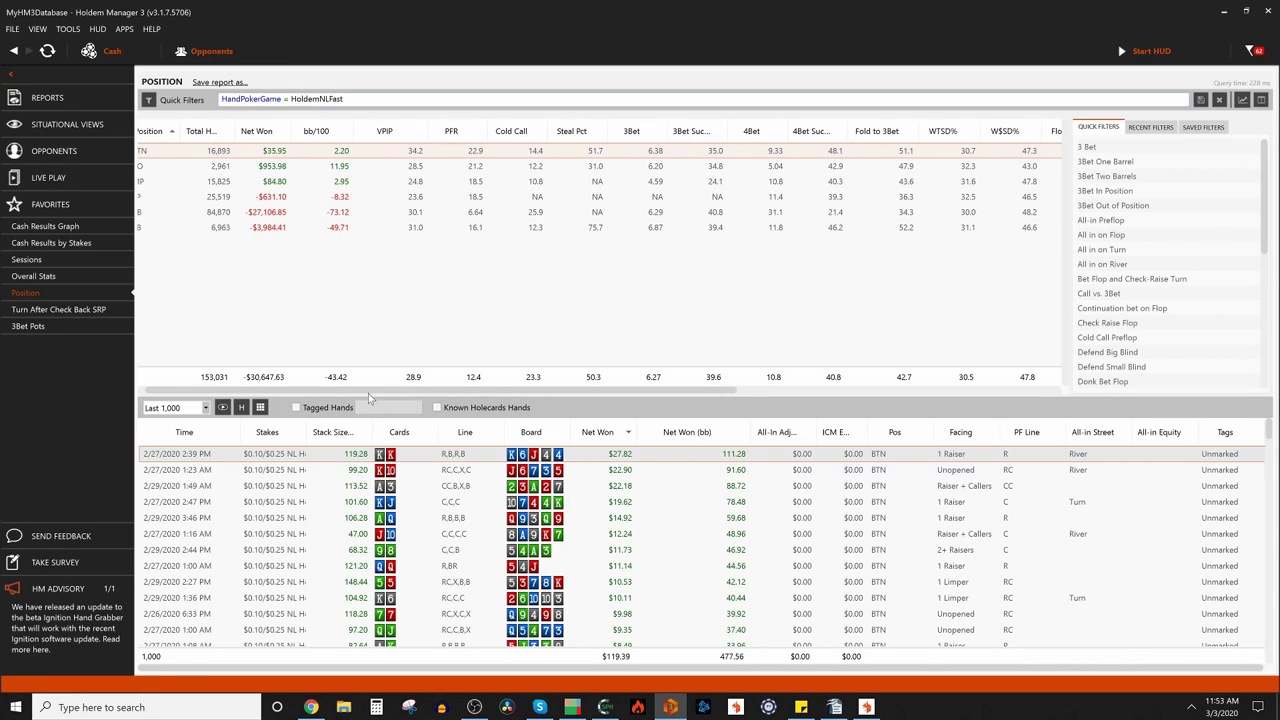
drag(368, 393, 343, 389)
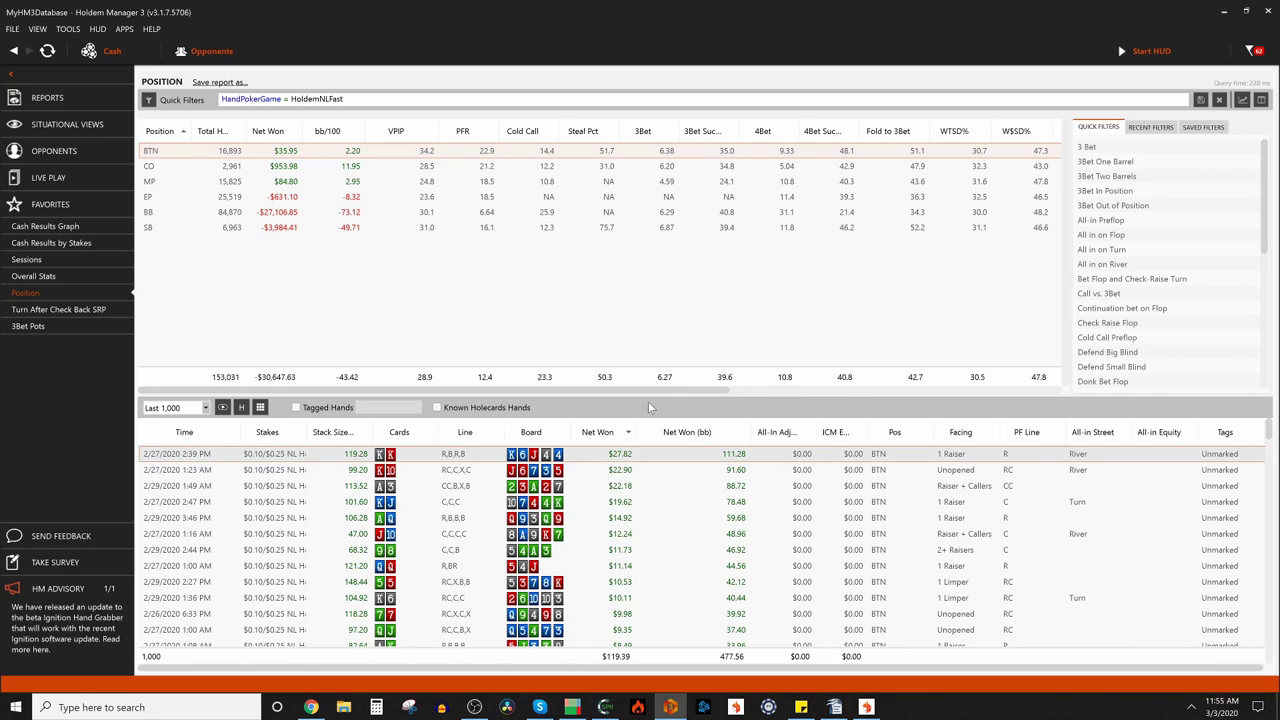
drag(660, 393, 620, 393)
- Switch to Simple Preflop Holdem and display the CO Bet 30.00 range and the BTN Raise to 90.00 range against it
click(605, 707)
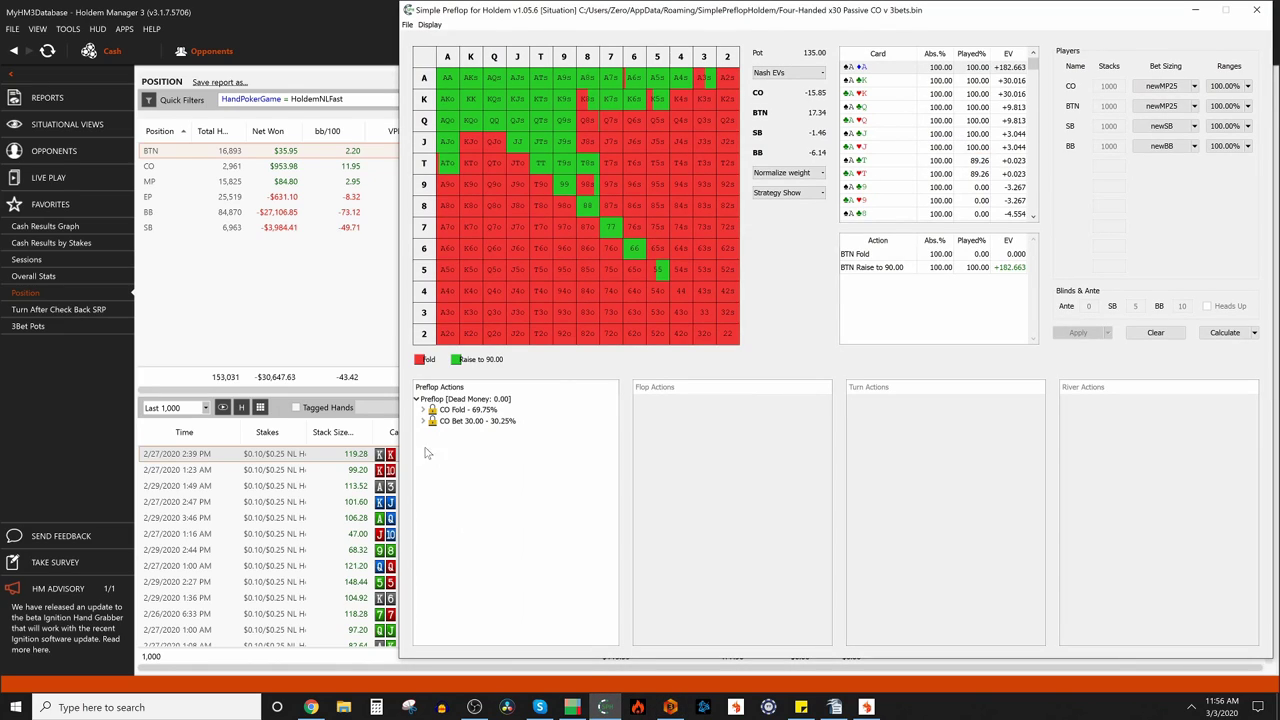
click(455, 421)
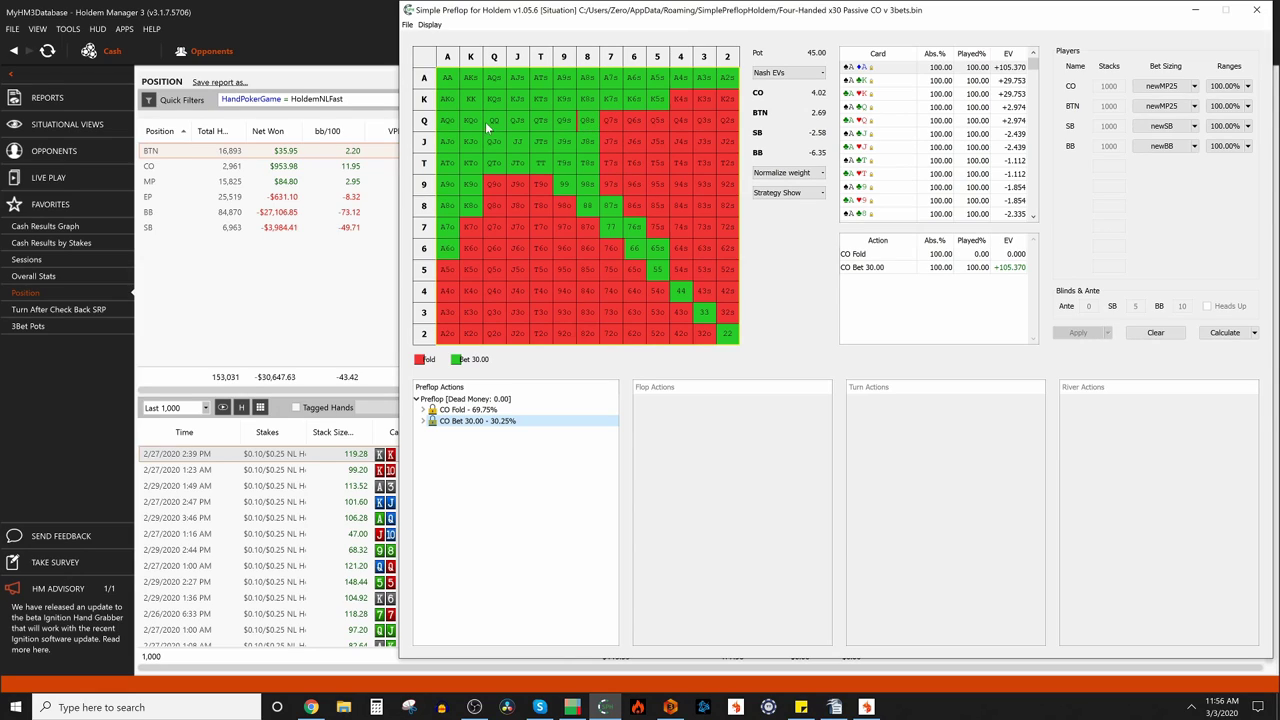
click(423, 421)
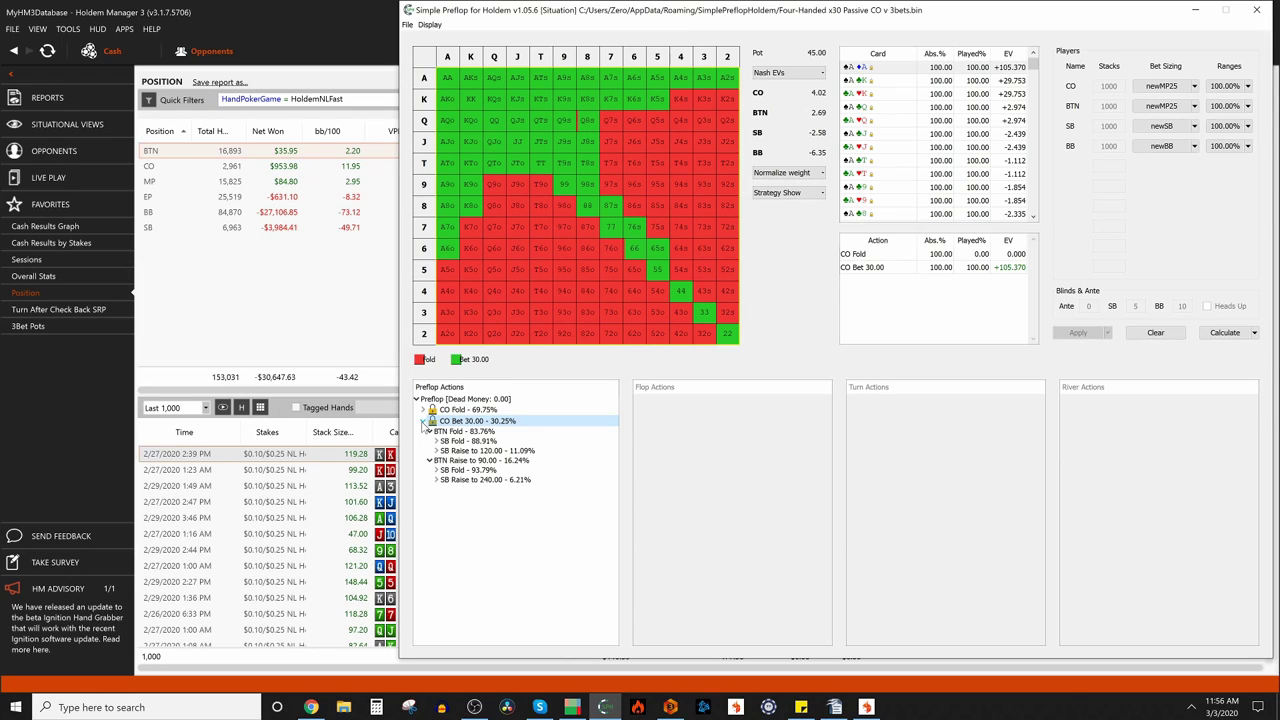
click(429, 431)
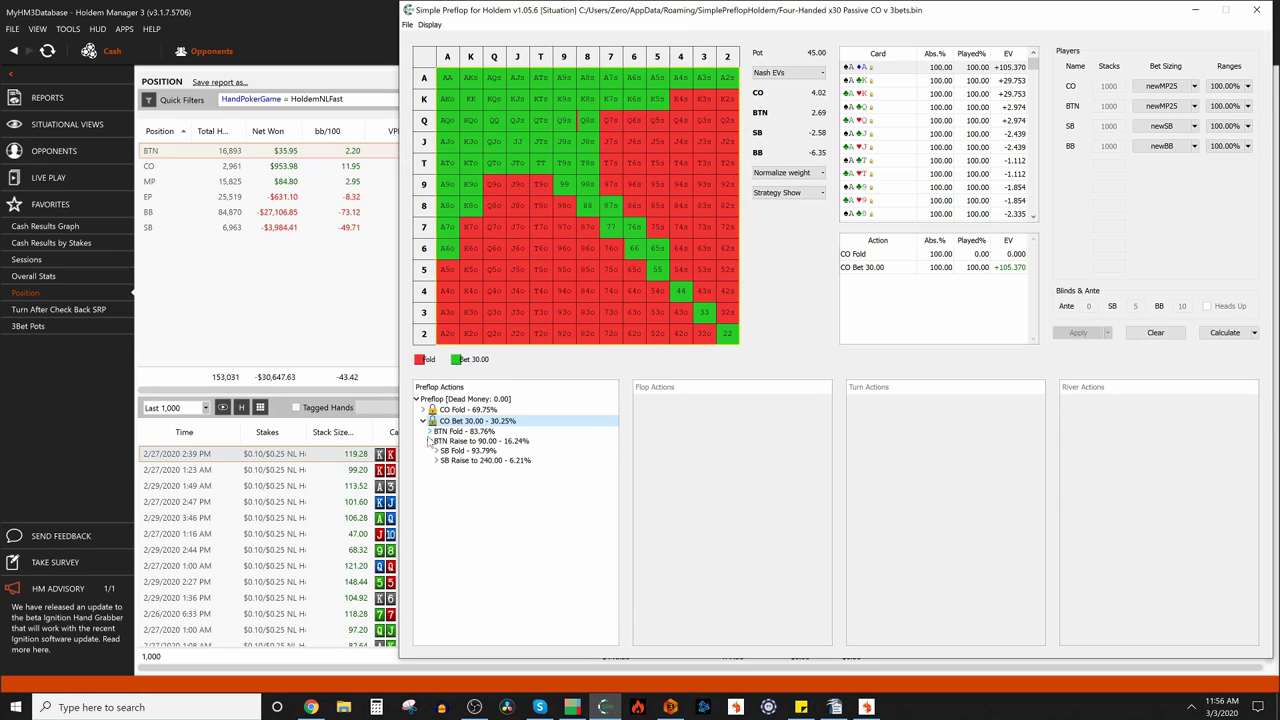
click(429, 441)
click(467, 445)
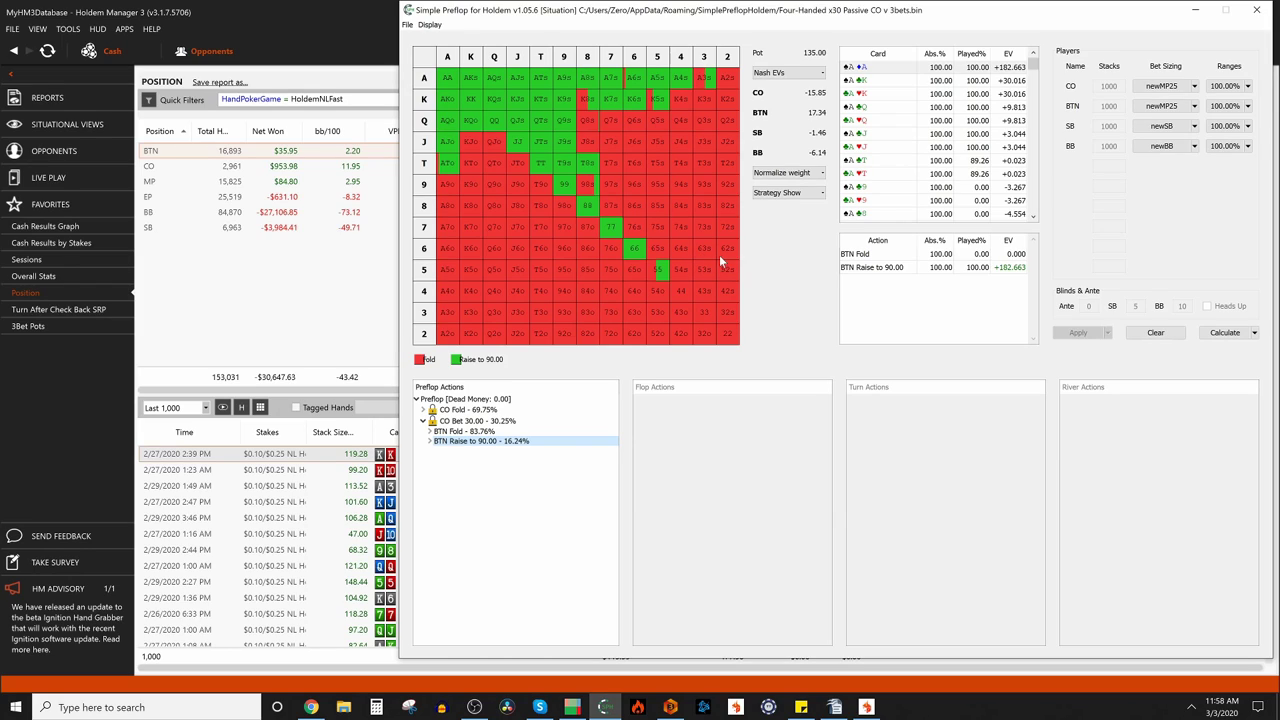
- Expand the BTN Raise to 90.00 branch through SB Fold and BB Fold, and view the CO's call, fold and raise responses
click(429, 441)
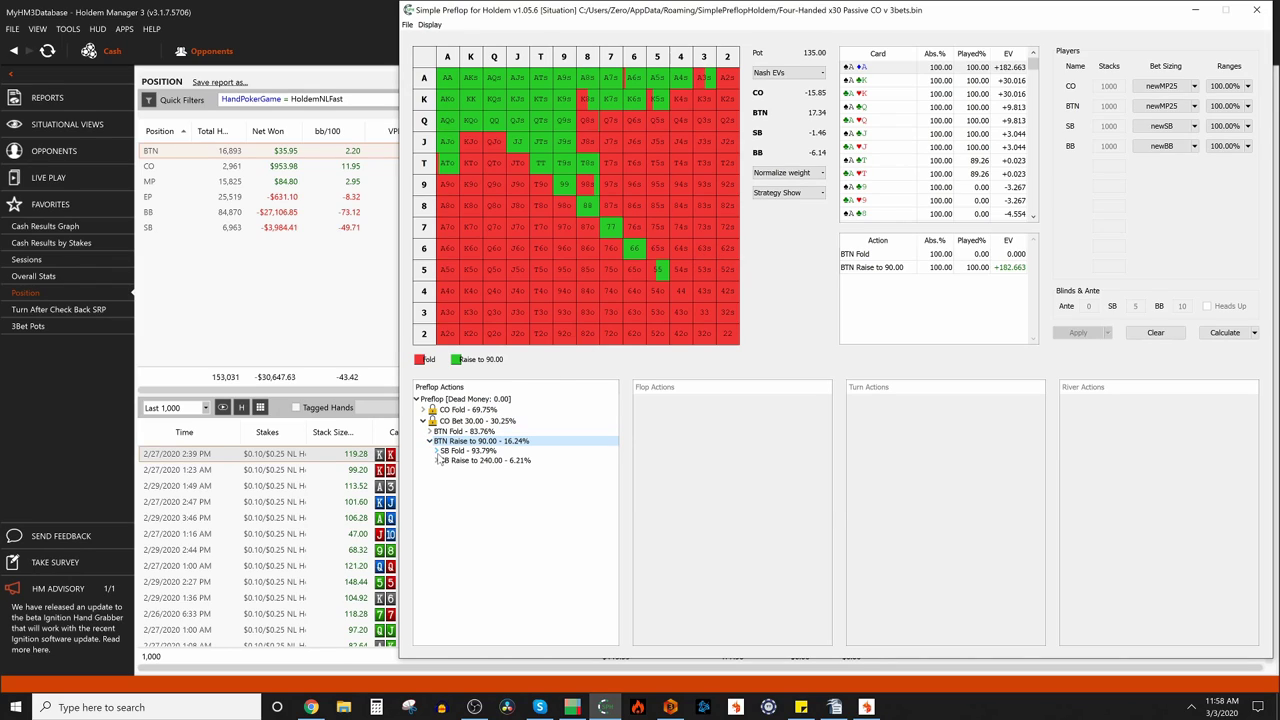
click(436, 451)
click(443, 460)
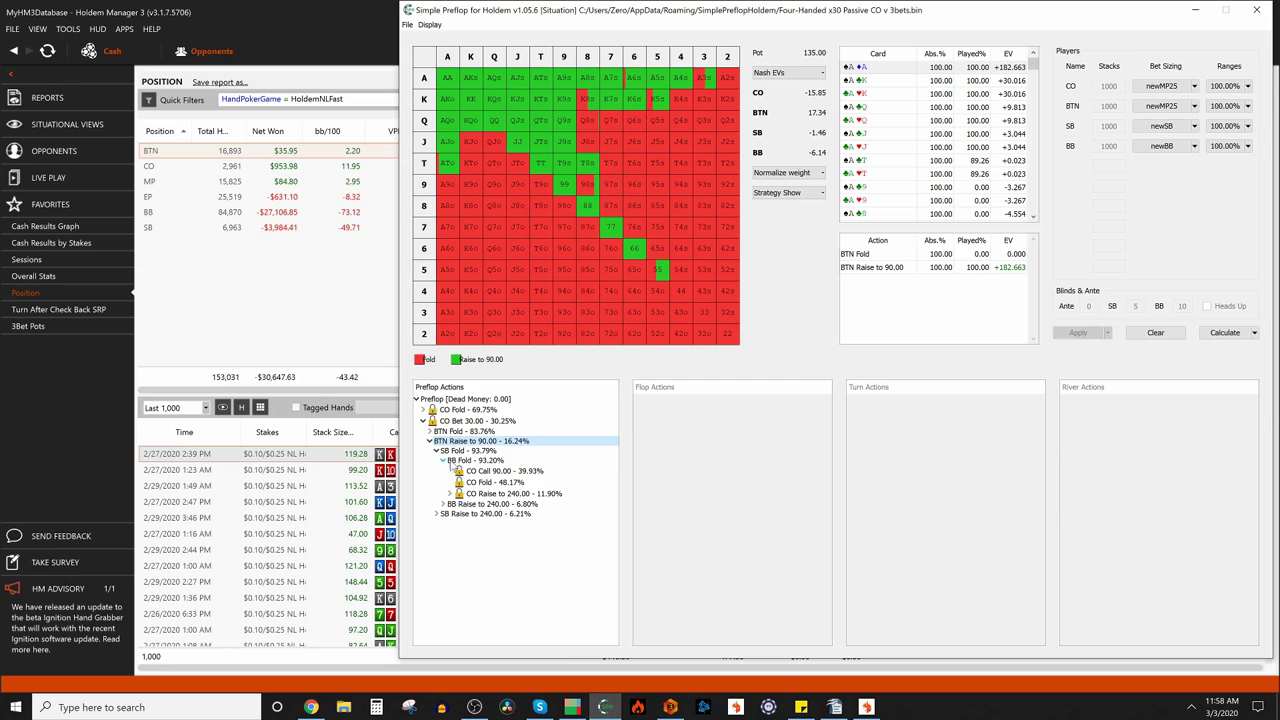
click(537, 472)
click(546, 484)
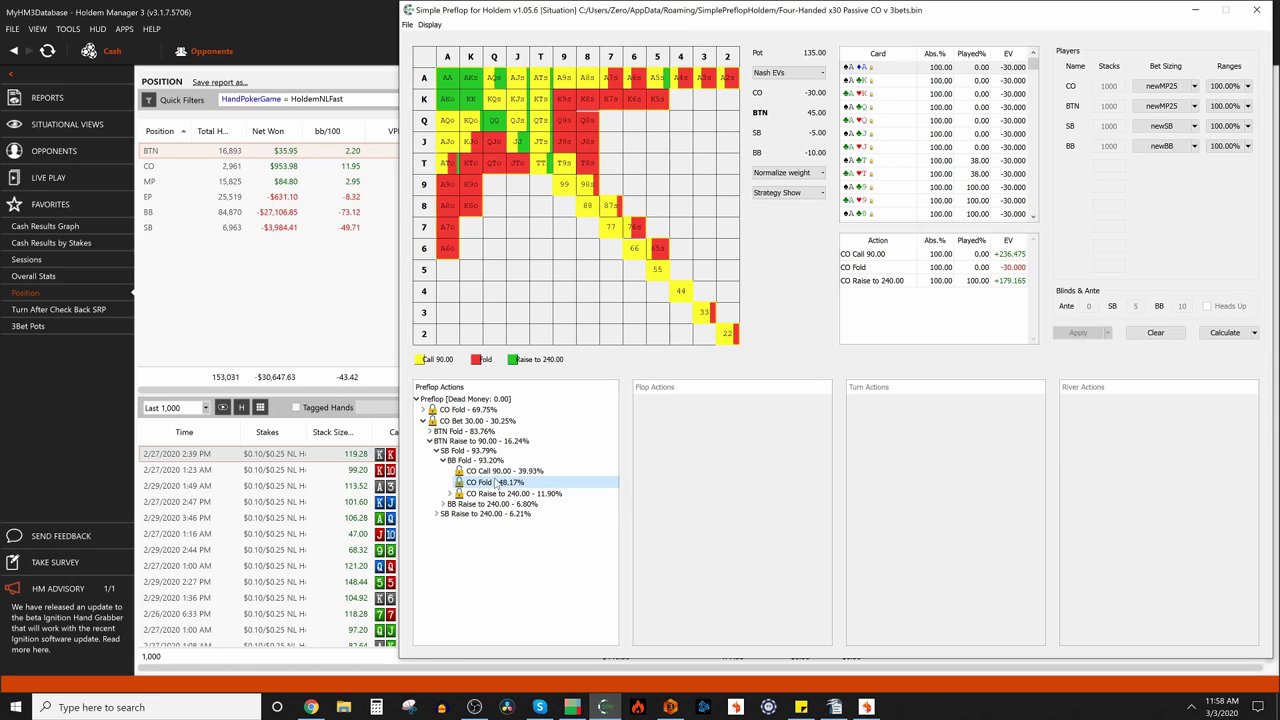
click(514, 494)
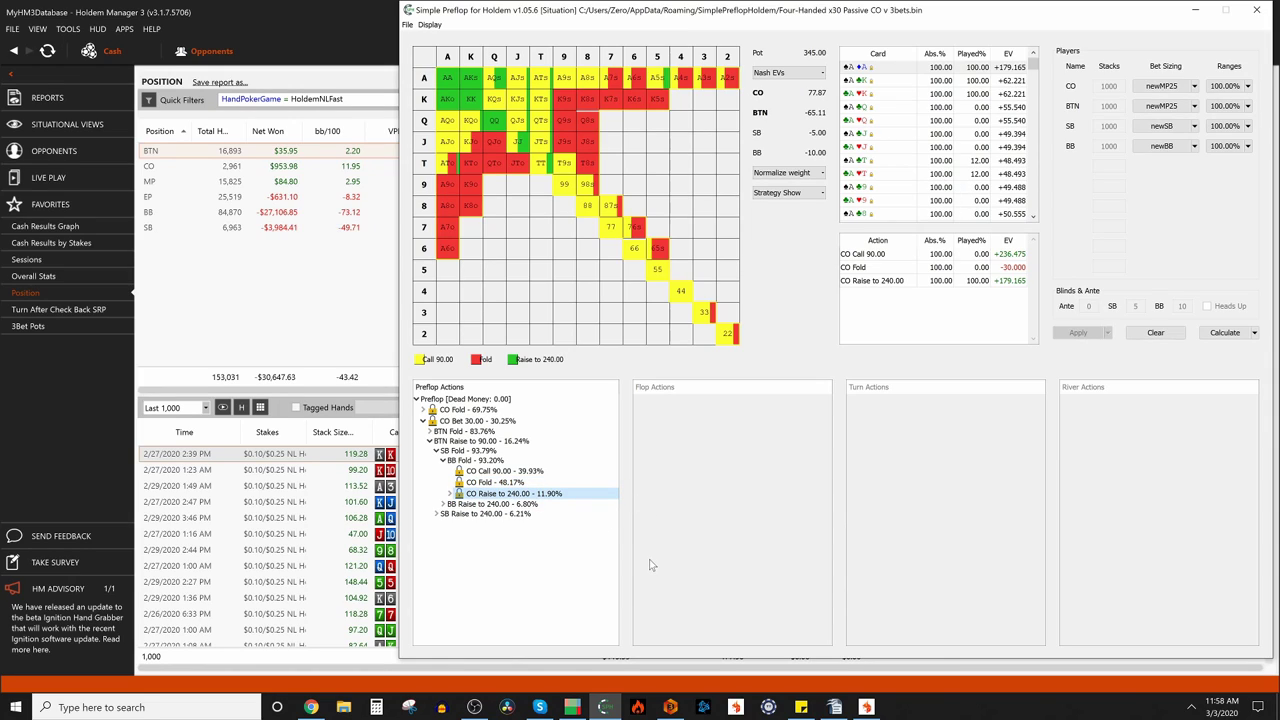
- Expand the CO Raise to 240.00 branch and view the BTN's calling and folding responses
click(449, 494)
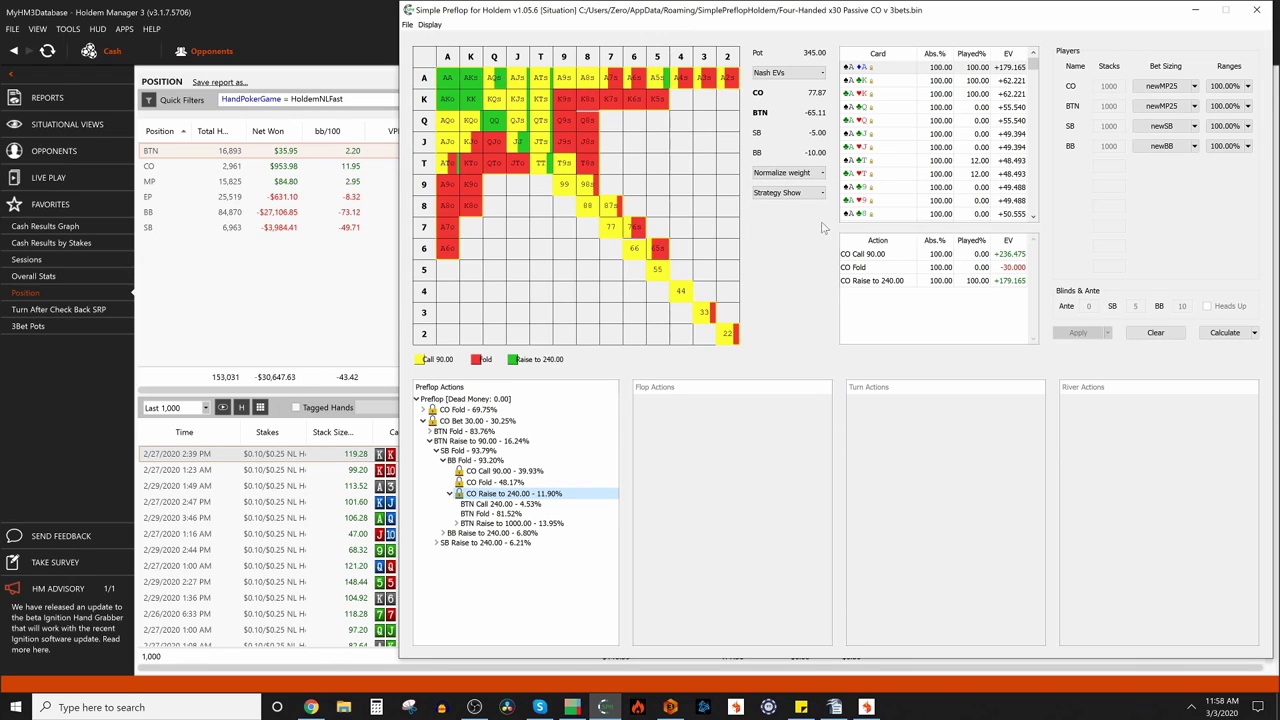
click(512, 506)
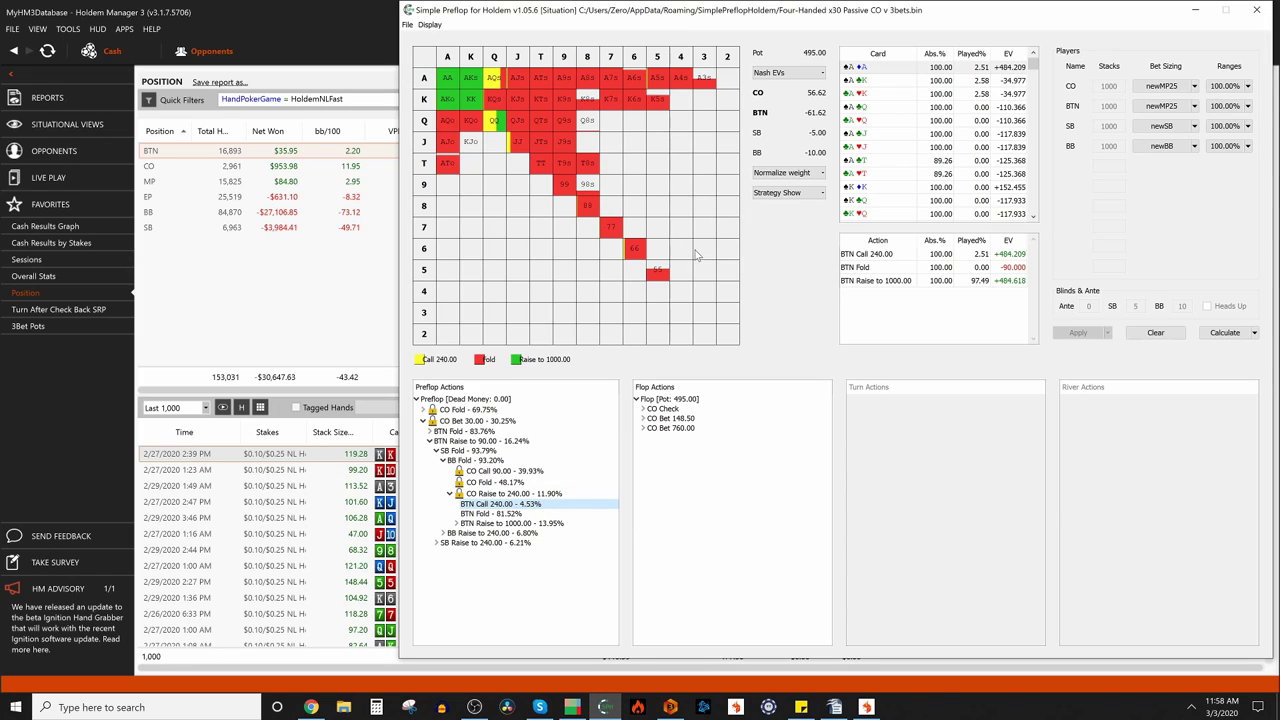
click(488, 514)
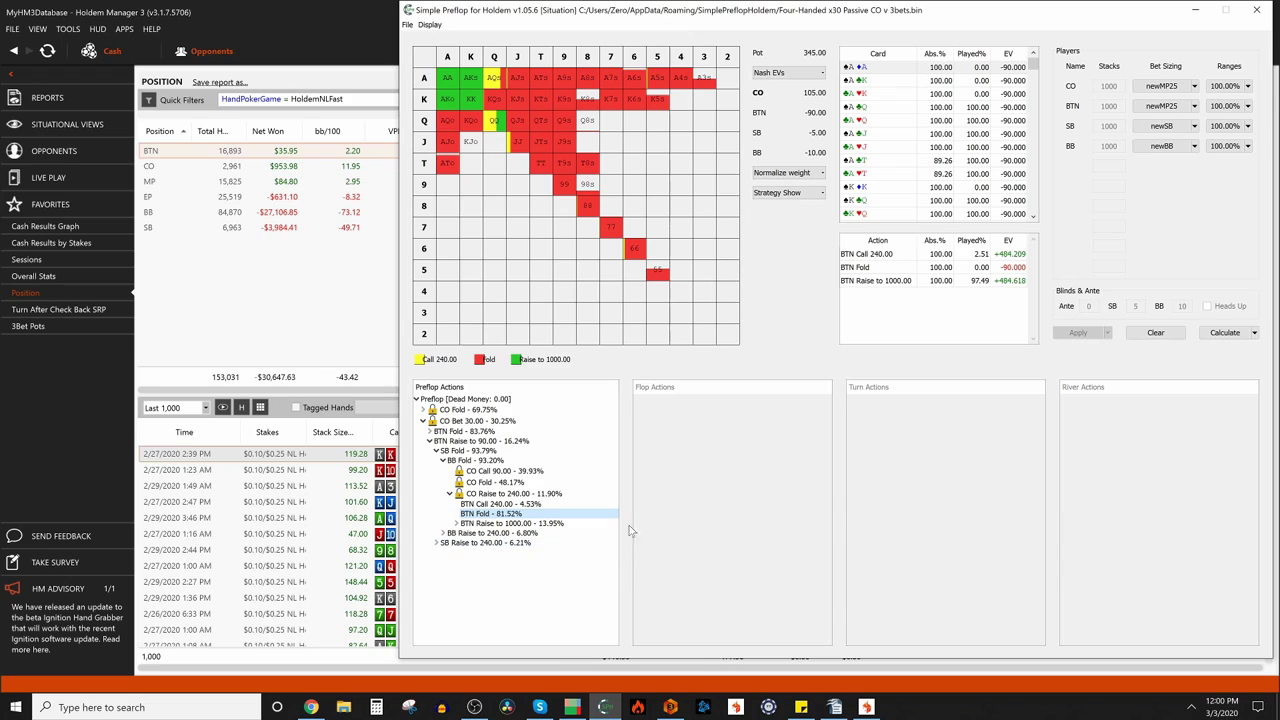
- Compare the BTN Raise to 90.00 range with the BTN's raise to 1000.00 and fold responses against the CO's raise to 240.00
click(490, 442)
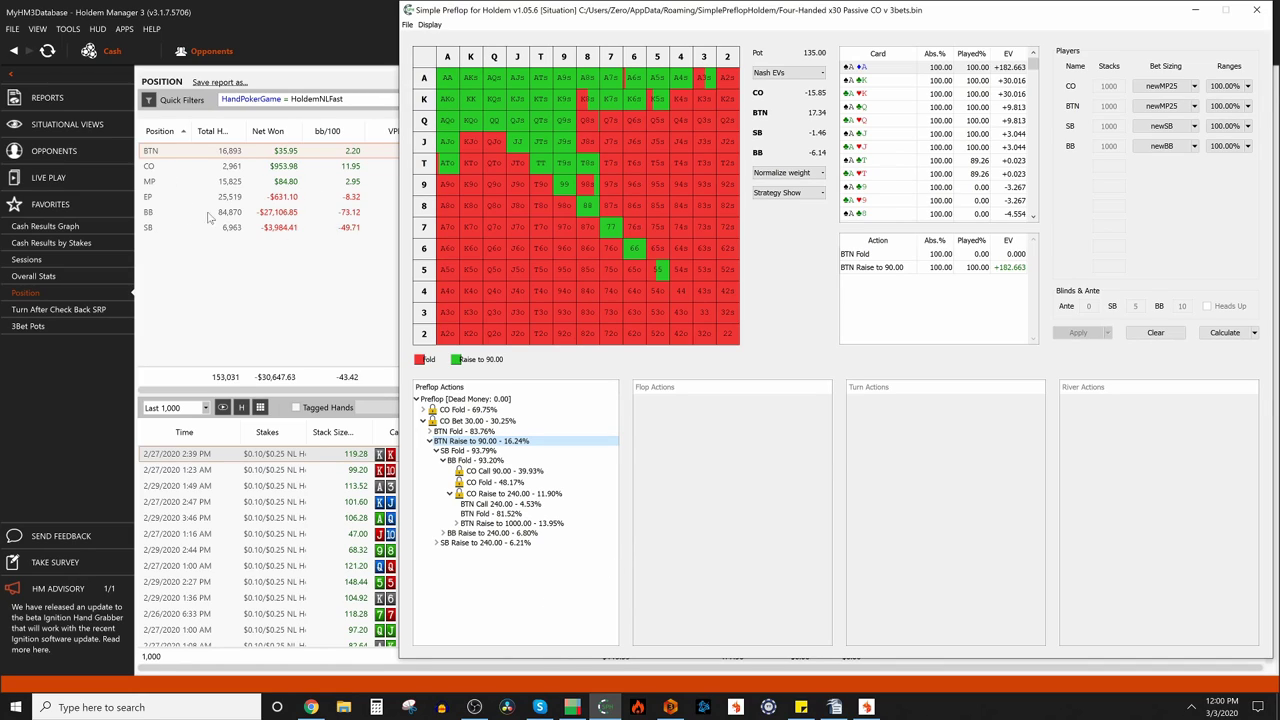
click(540, 524)
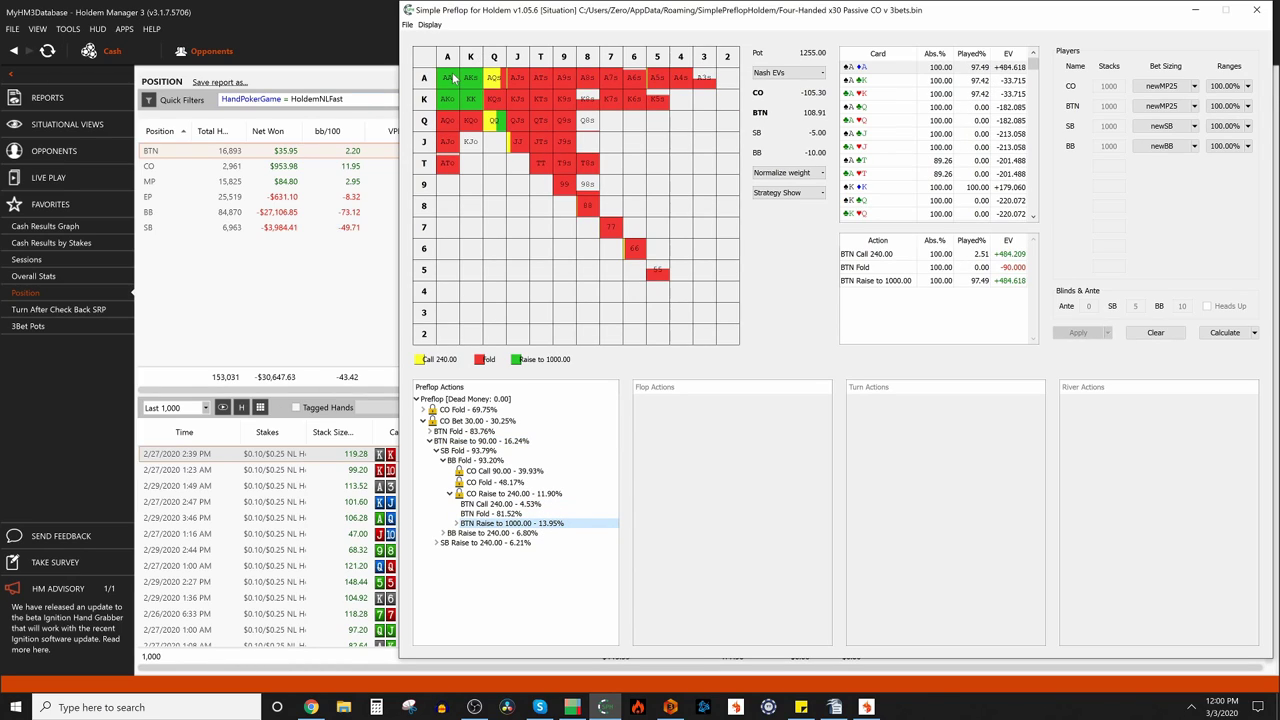
click(510, 441)
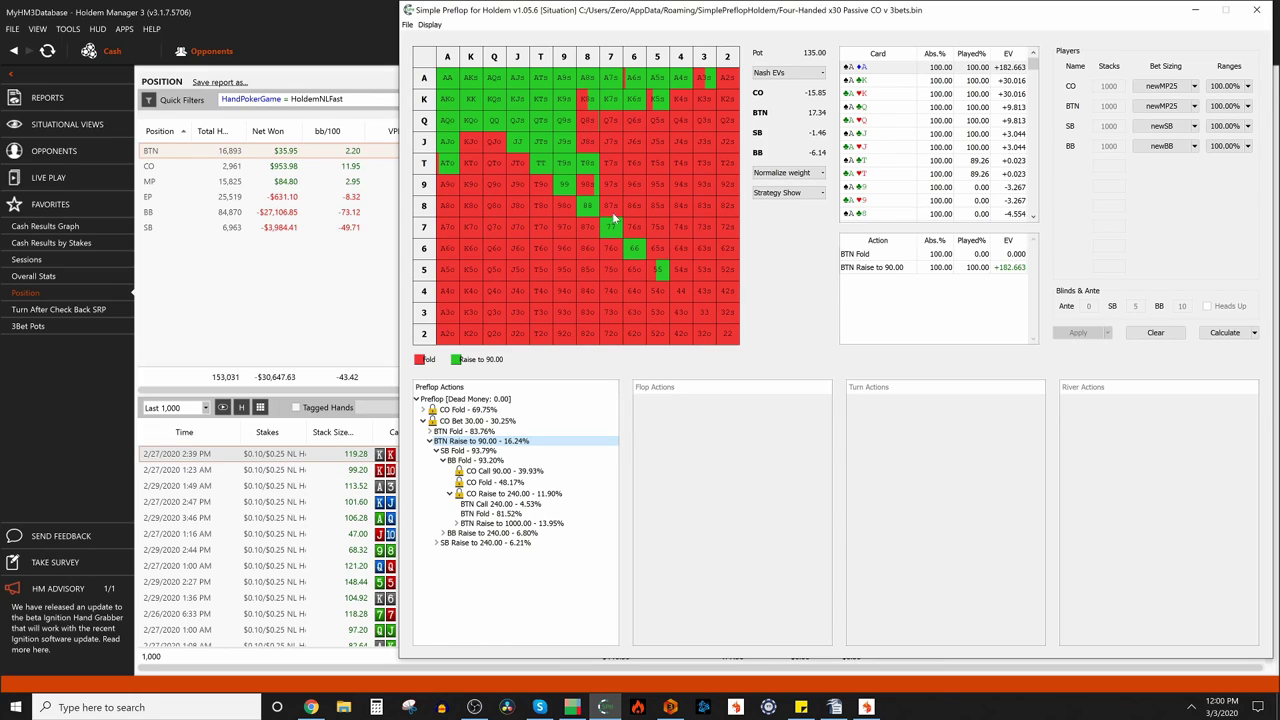
click(484, 517)
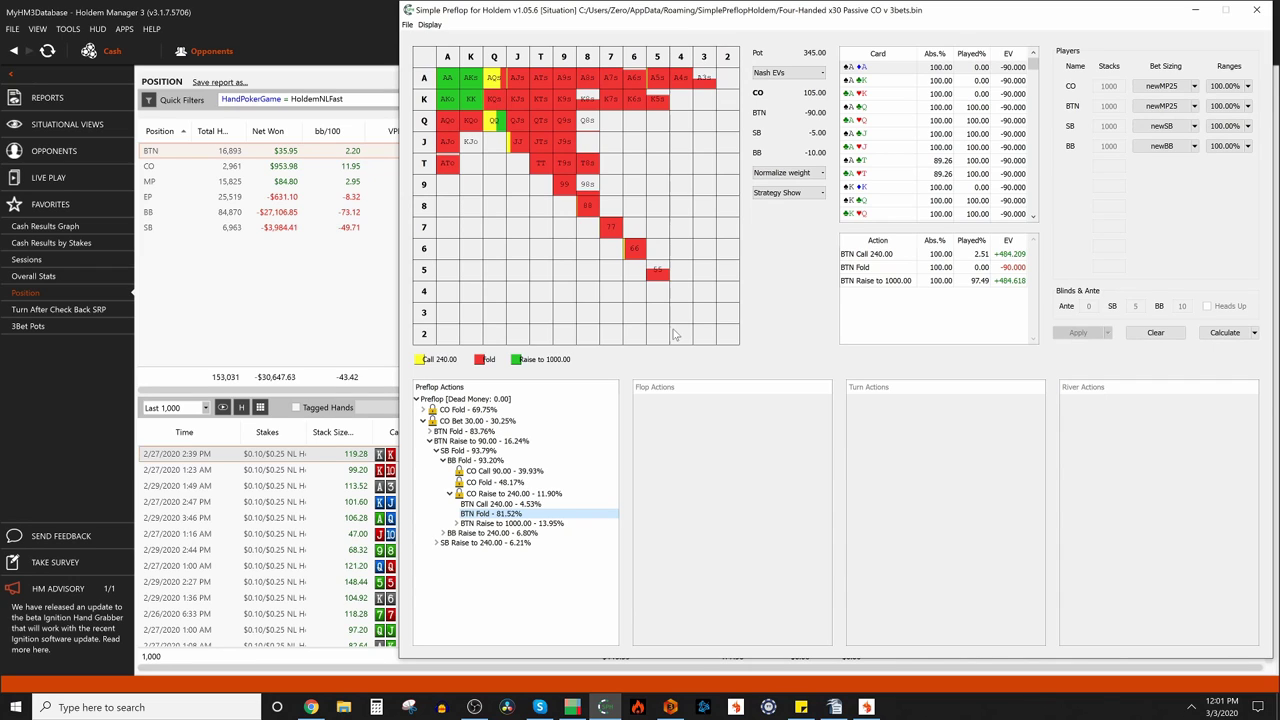
- Return to Holdem Manager and show the Opponents' hands played from the CO position
drag(622, 13, 605, 14)
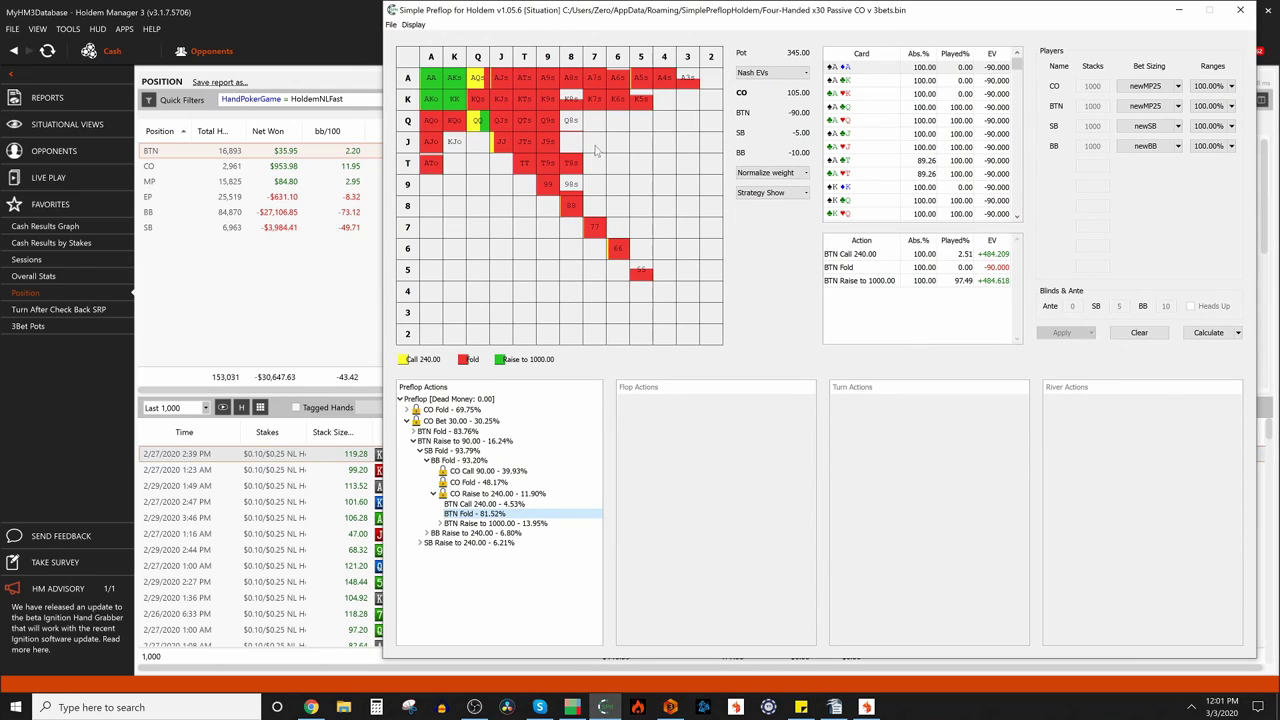
click(237, 323)
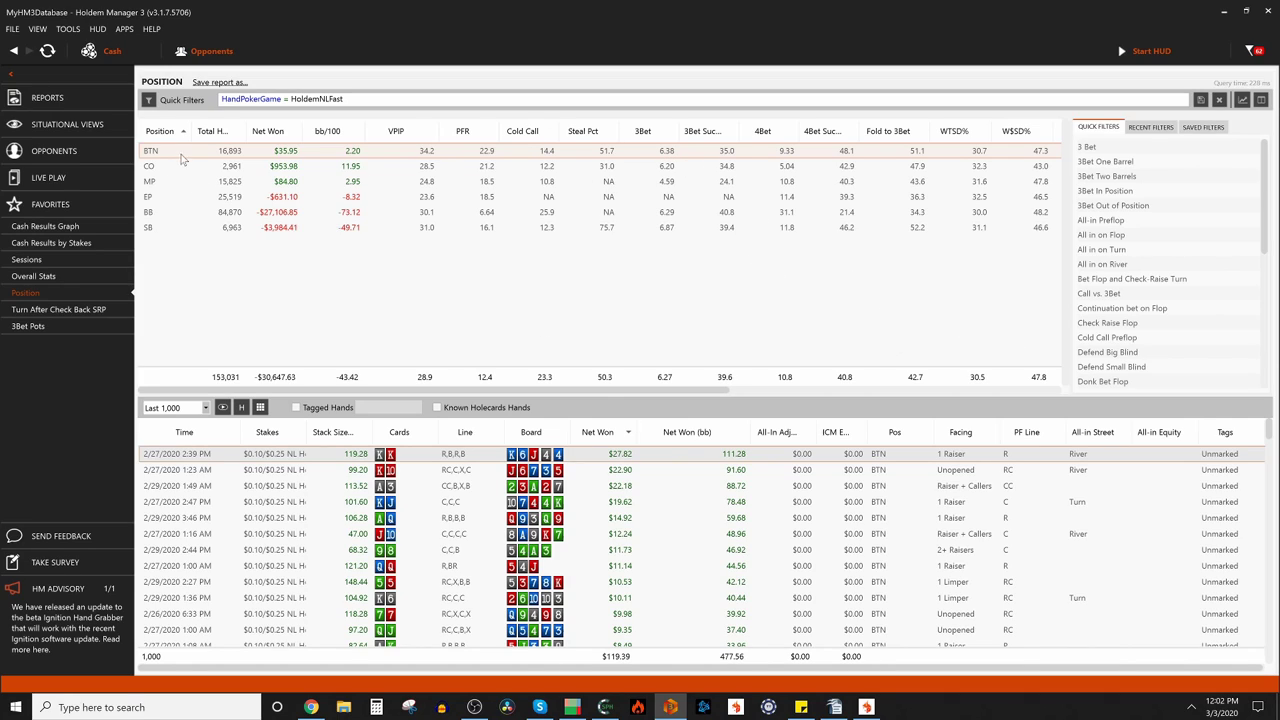
click(150, 166)
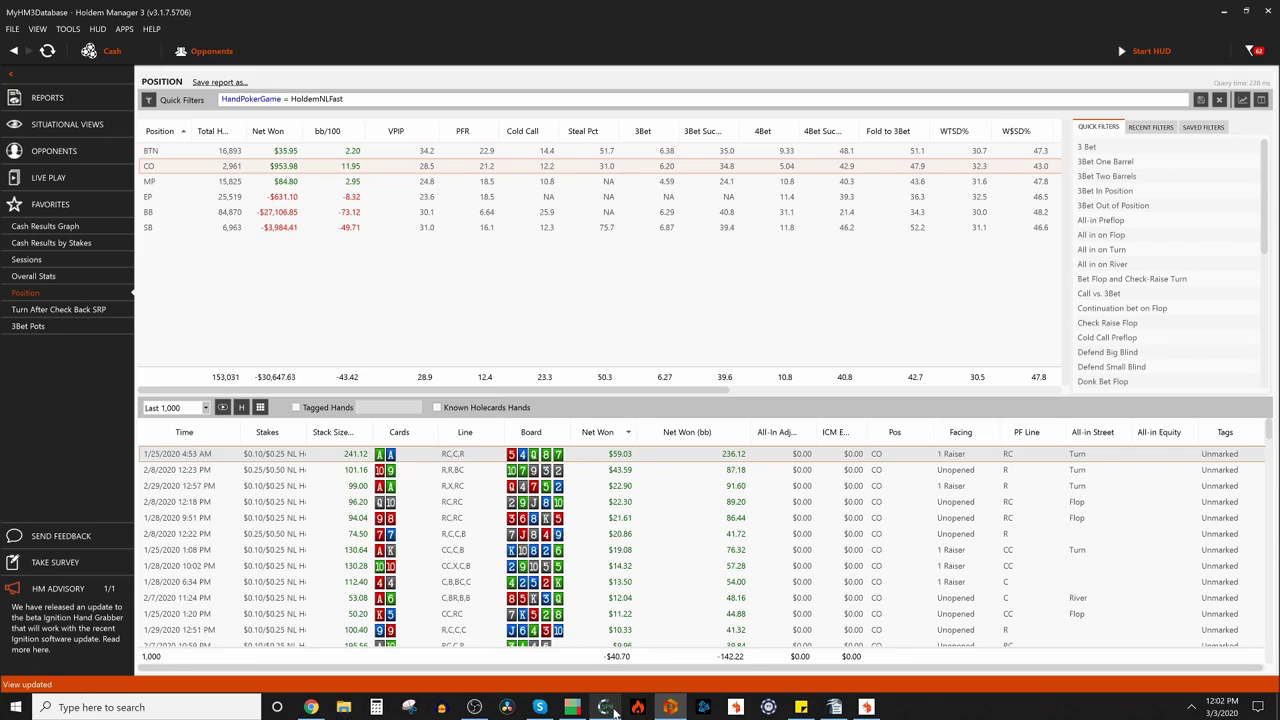
- Switch to Simple Preflop Holdem, view the CO Bet 30.00 opening range and collapse its branch
click(605, 707)
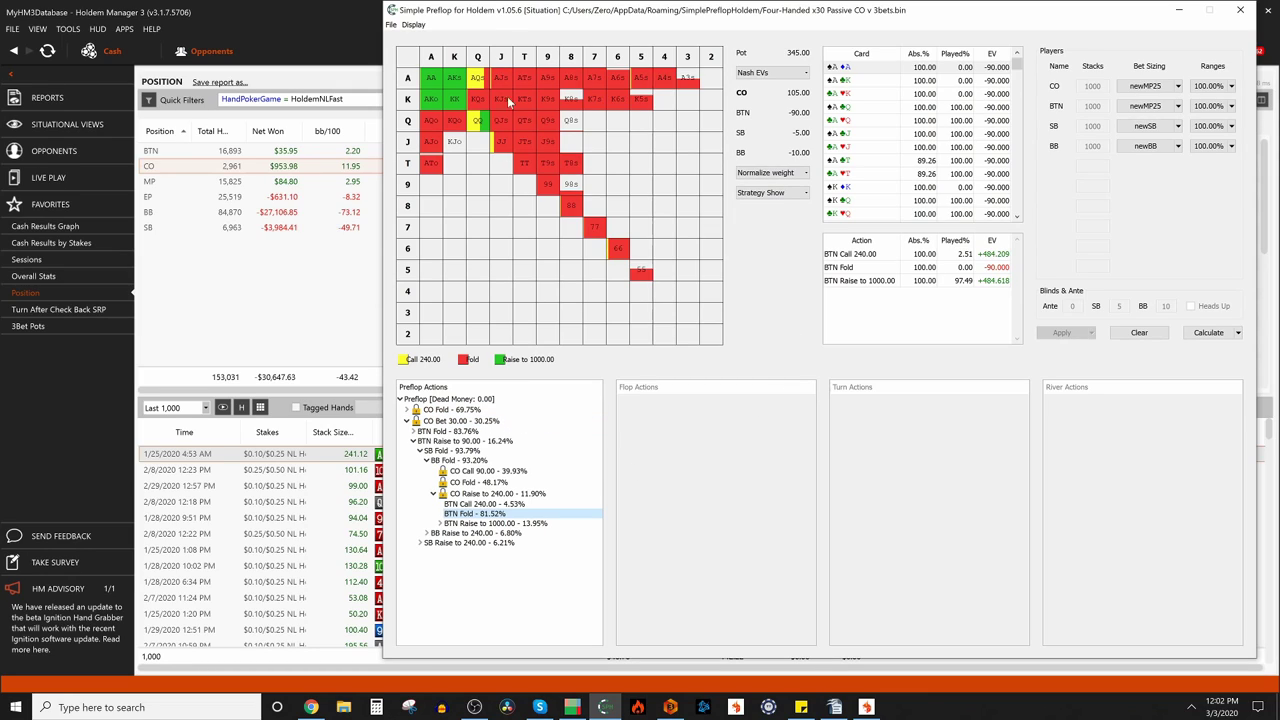
click(510, 421)
click(406, 422)
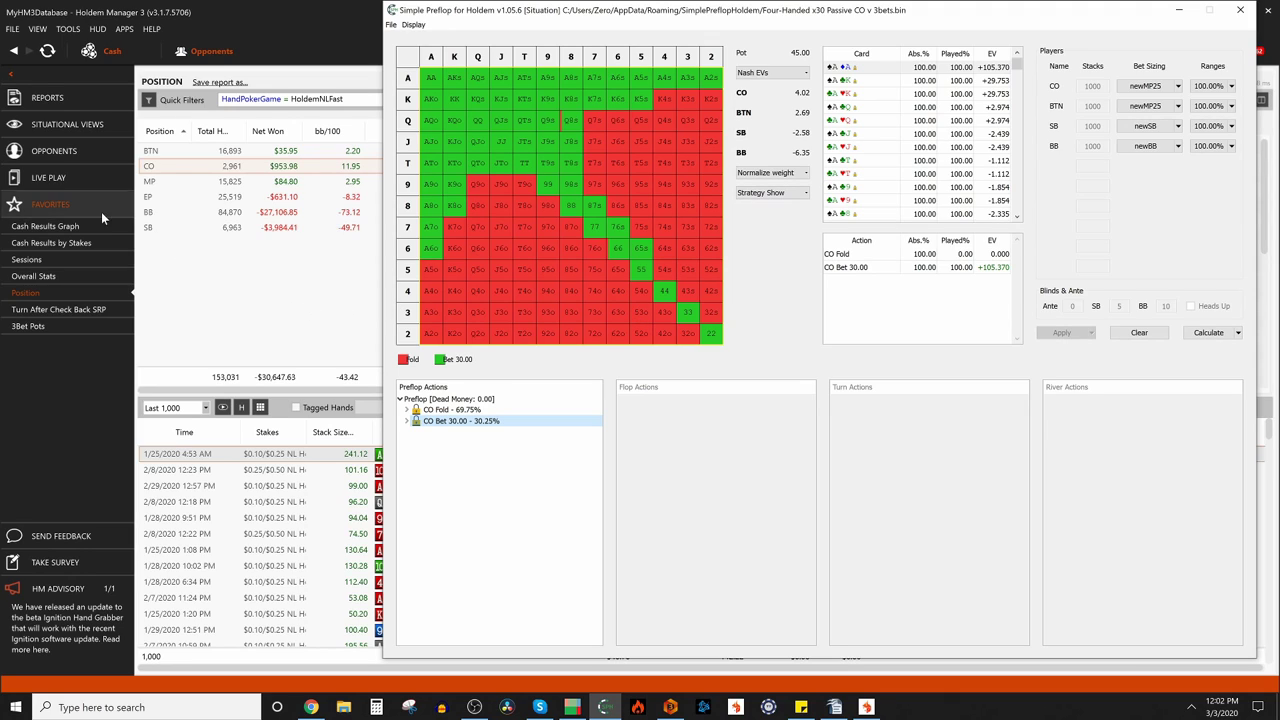
- In Holdem Manager, show the Cash Results Graph for the hero player instead of Opponents and examine its winnings lines
click(60, 228)
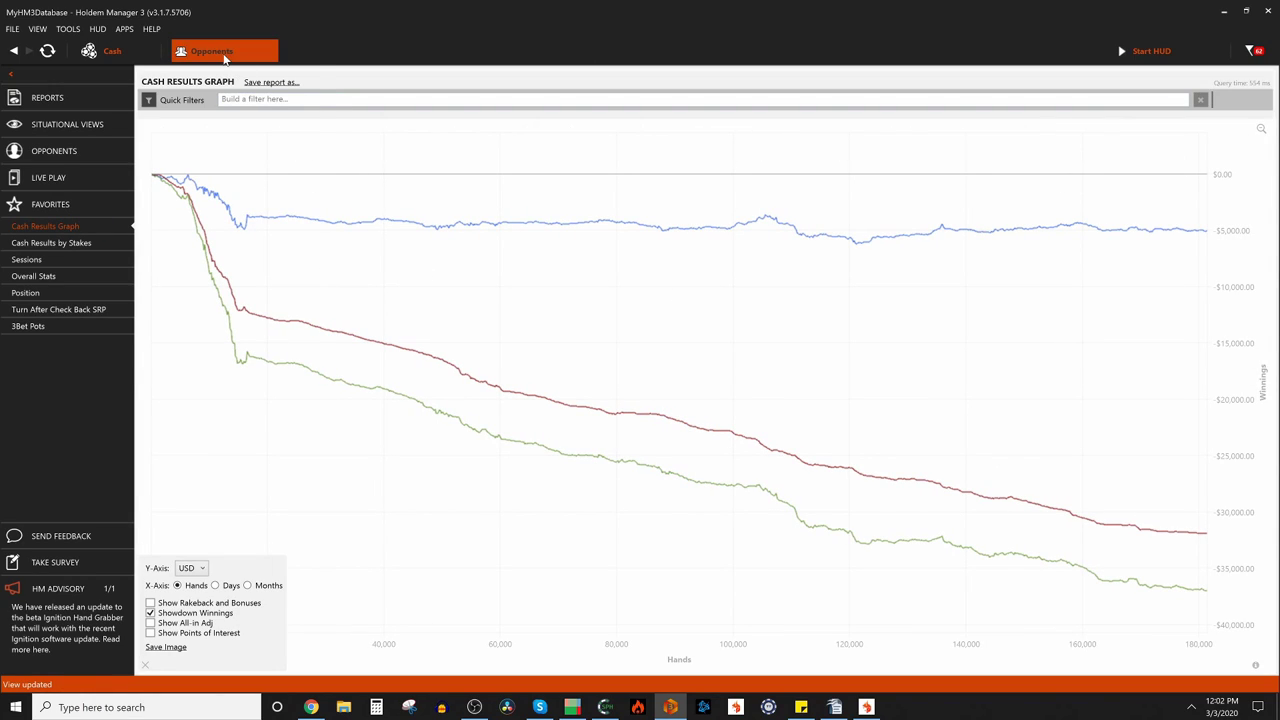
click(224, 56)
click(222, 232)
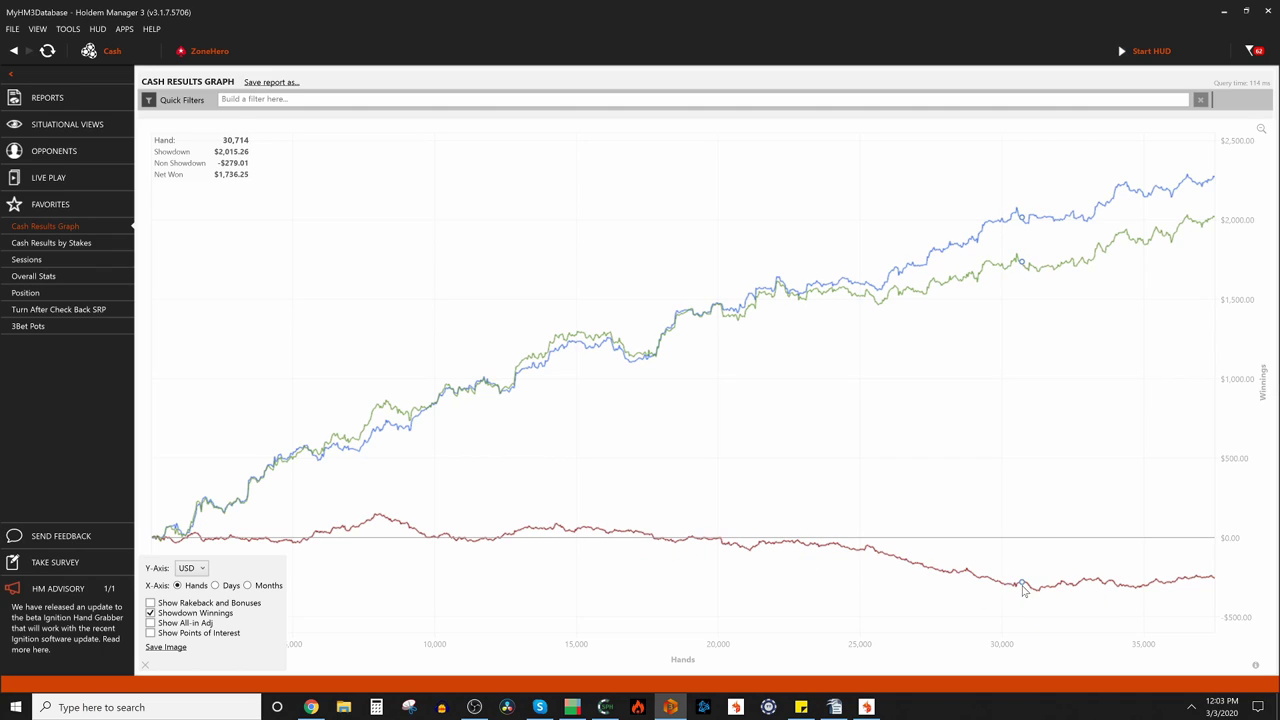
mouse_move(1033, 590)
- Switch to PioViewer and restore its maximized window to a smaller size
click(572, 707)
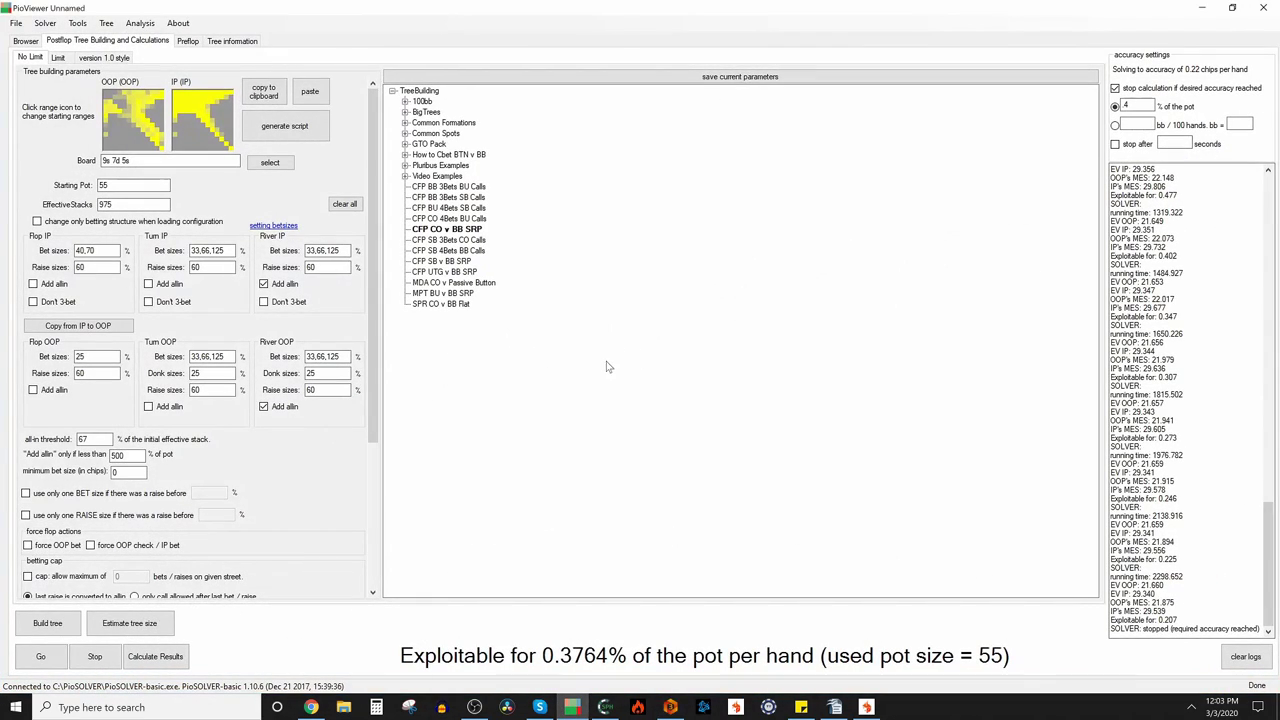
double_click(604, 27)
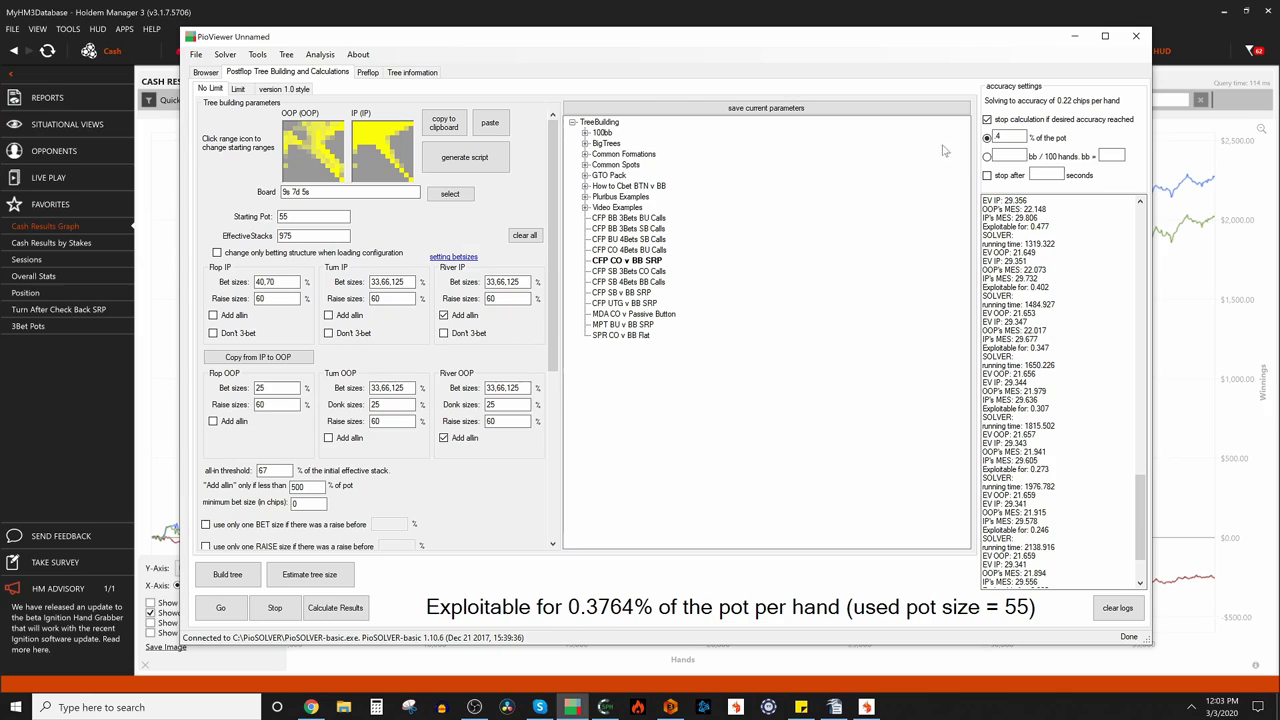
- Return to Holdem Manager and view the flop, turn and river CBet success columns in the hero's Position report
click(366, 14)
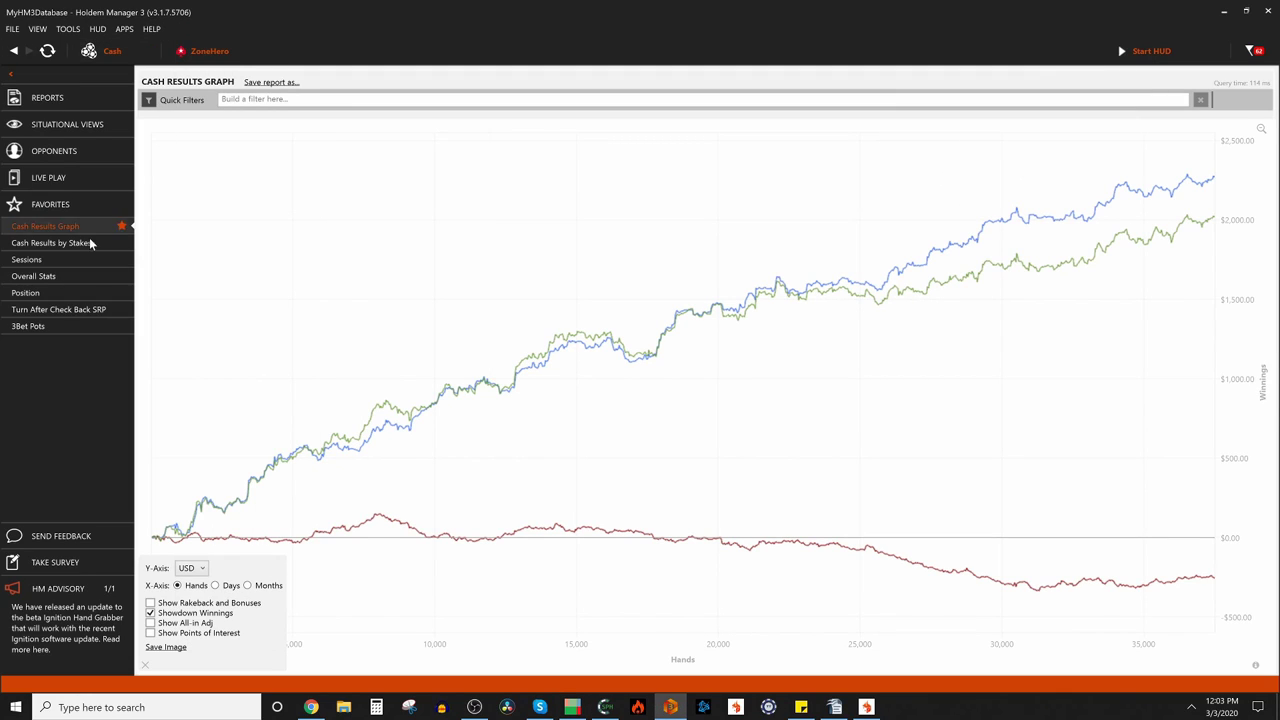
click(28, 292)
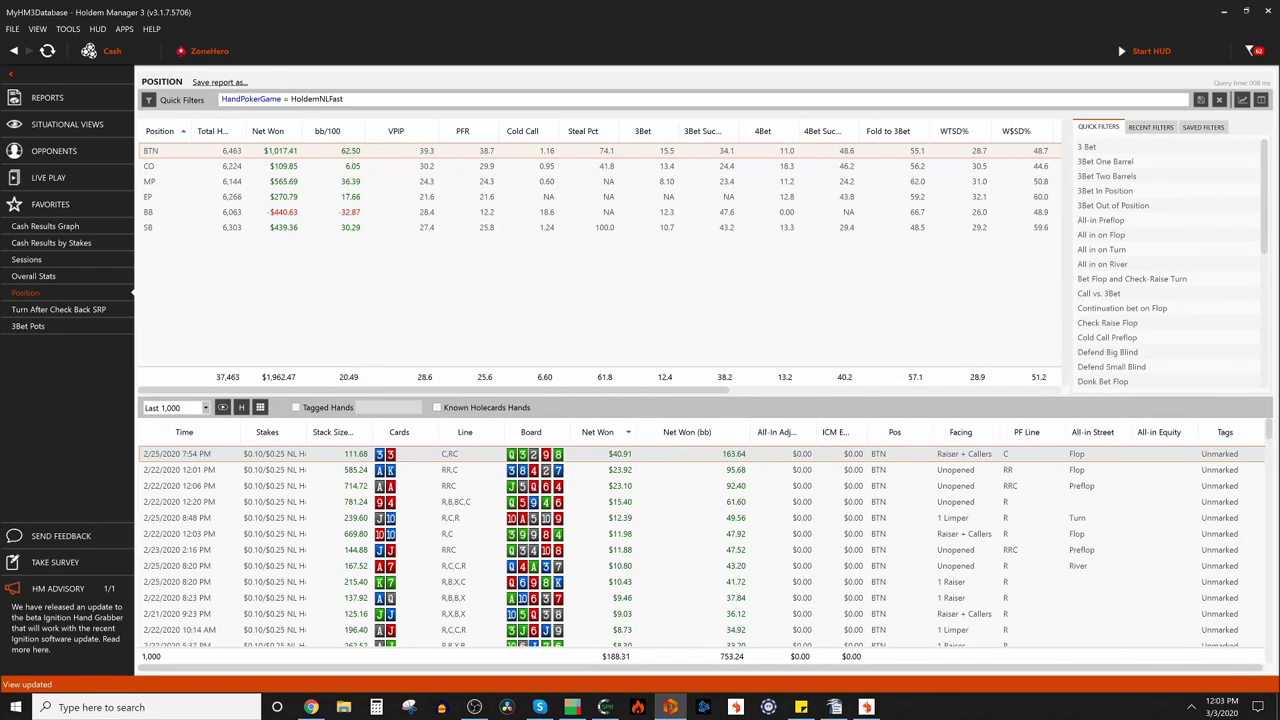
drag(708, 391, 1080, 383)
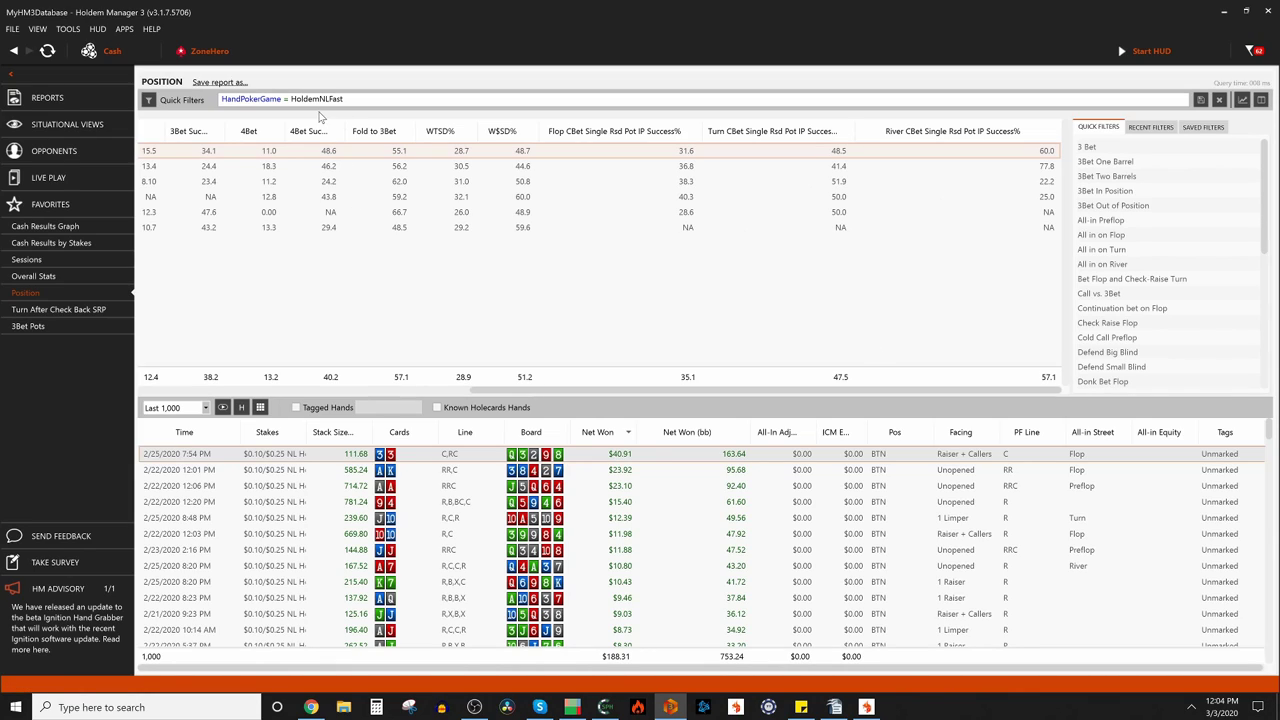
- Open the Filter Editor's Bet Sizing action filter, with the street set to Turn and the action type to Made Bet
click(150, 100)
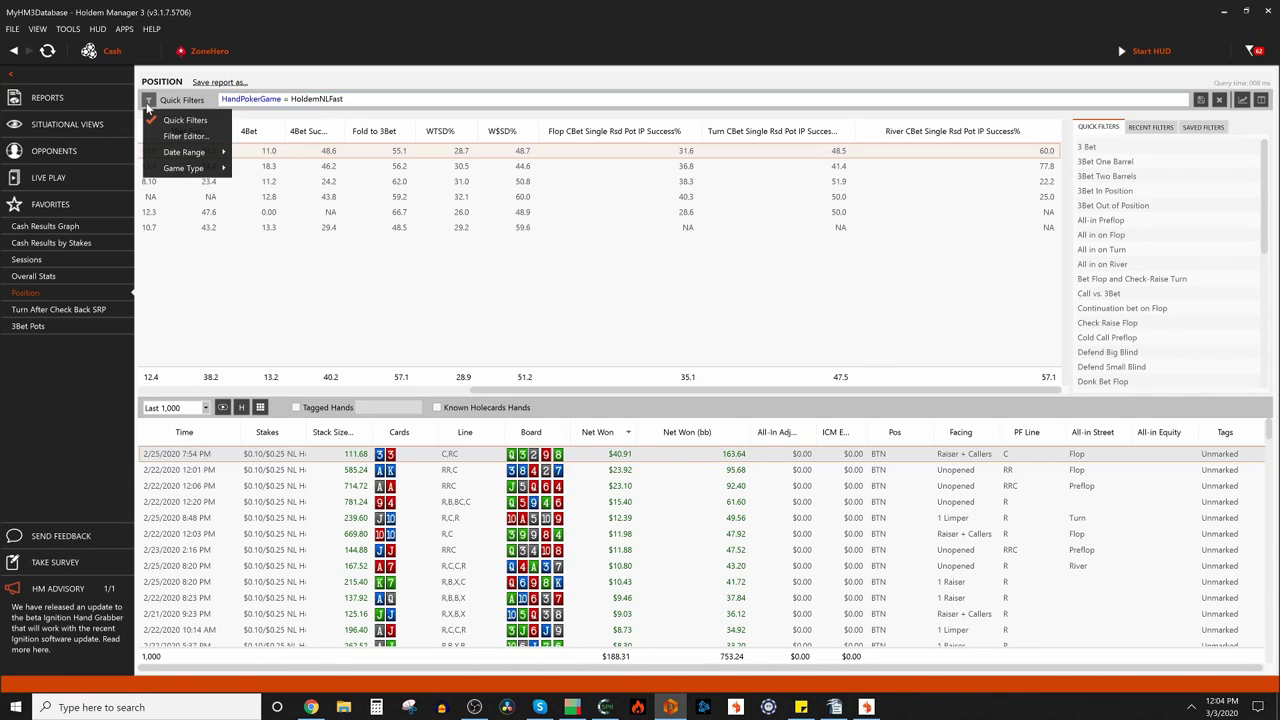
click(174, 137)
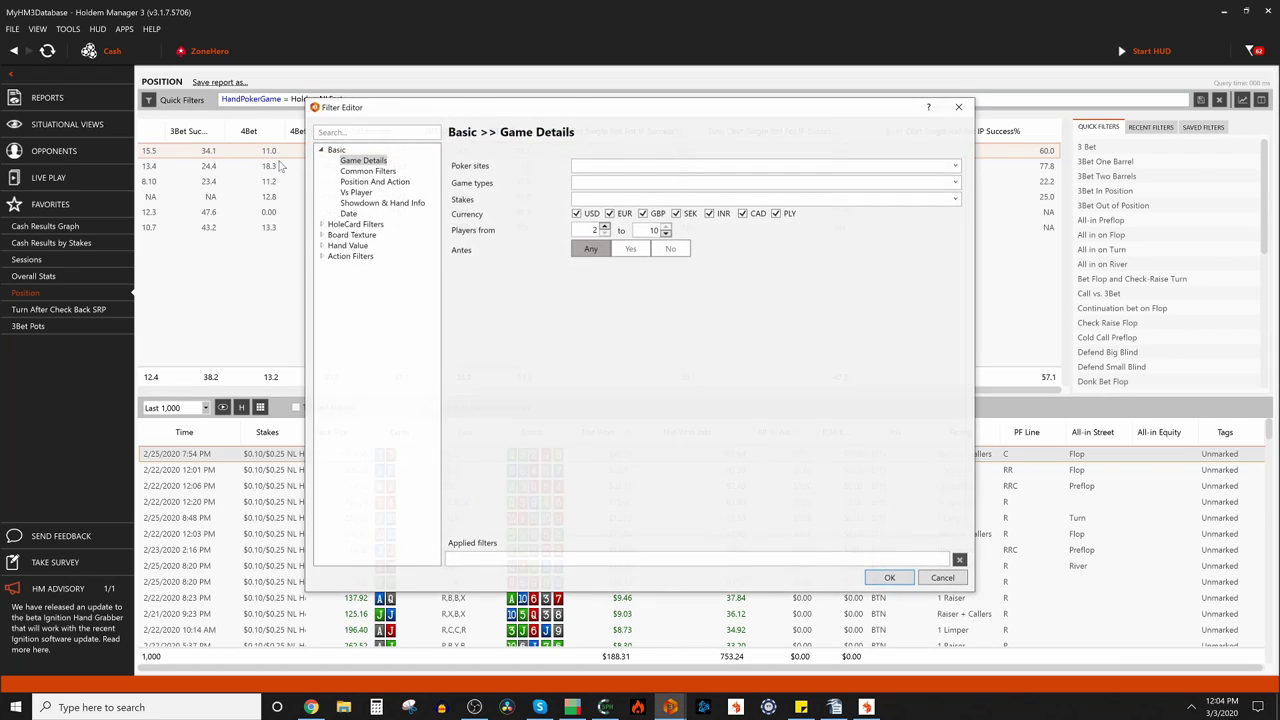
click(346, 257)
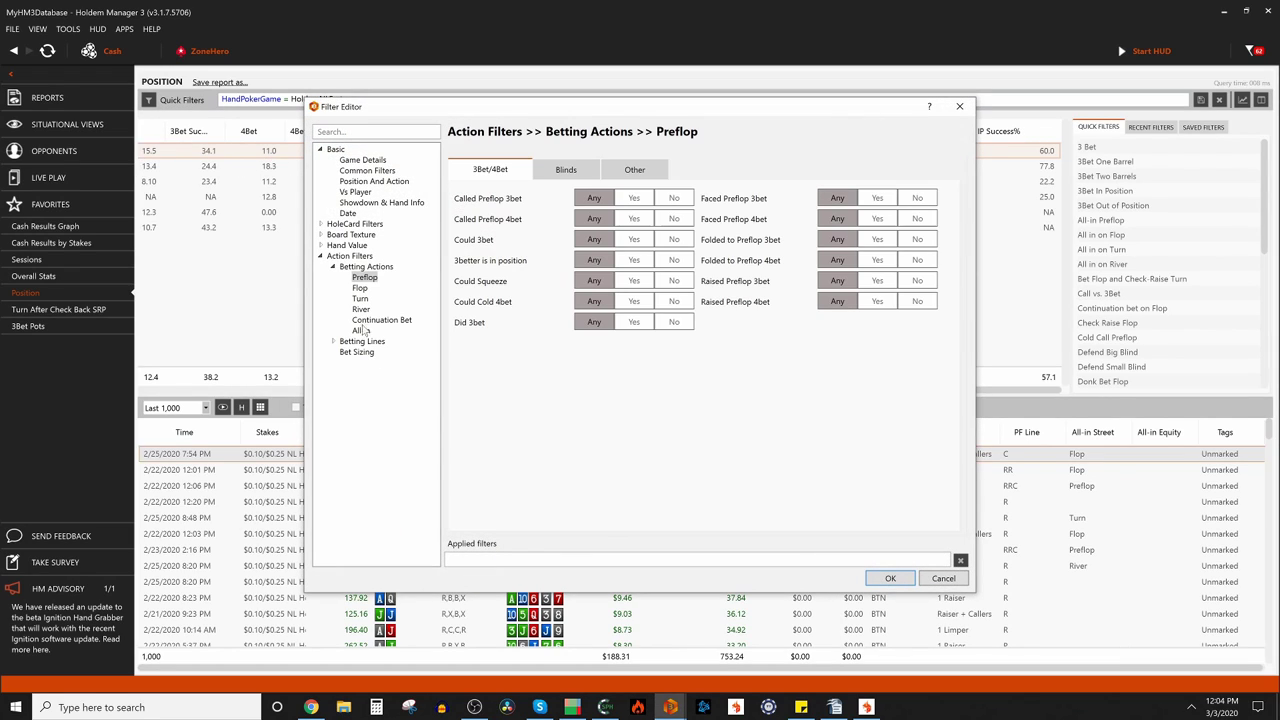
click(360, 352)
click(565, 190)
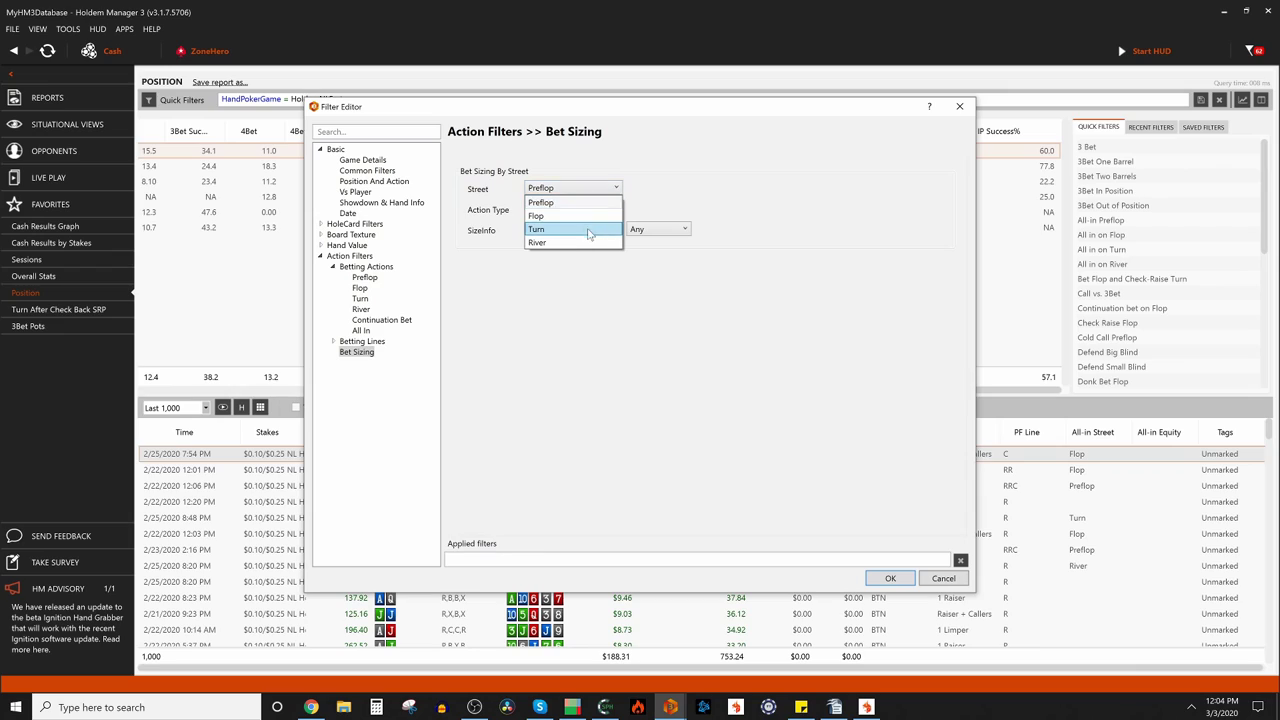
click(589, 231)
click(576, 210)
click(577, 221)
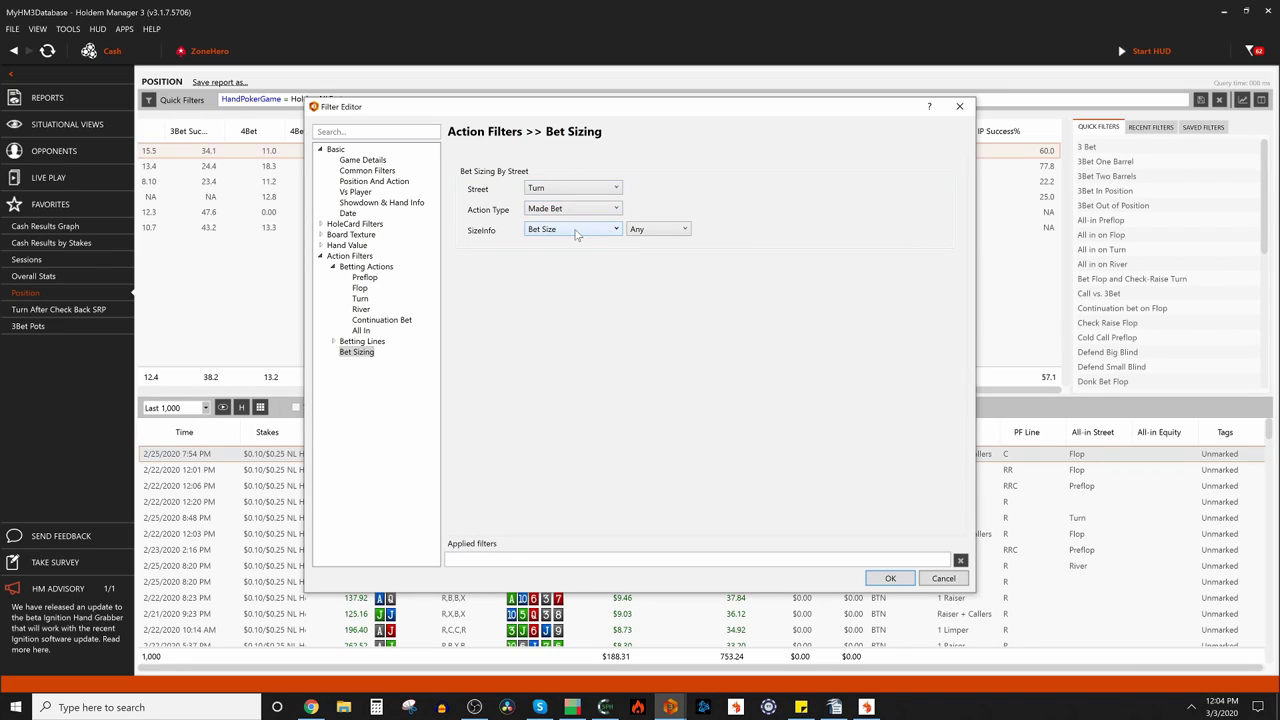
- Restrict the turn bet size to between 105 and 130 % Pot and apply the filter to the Position report
click(656, 230)
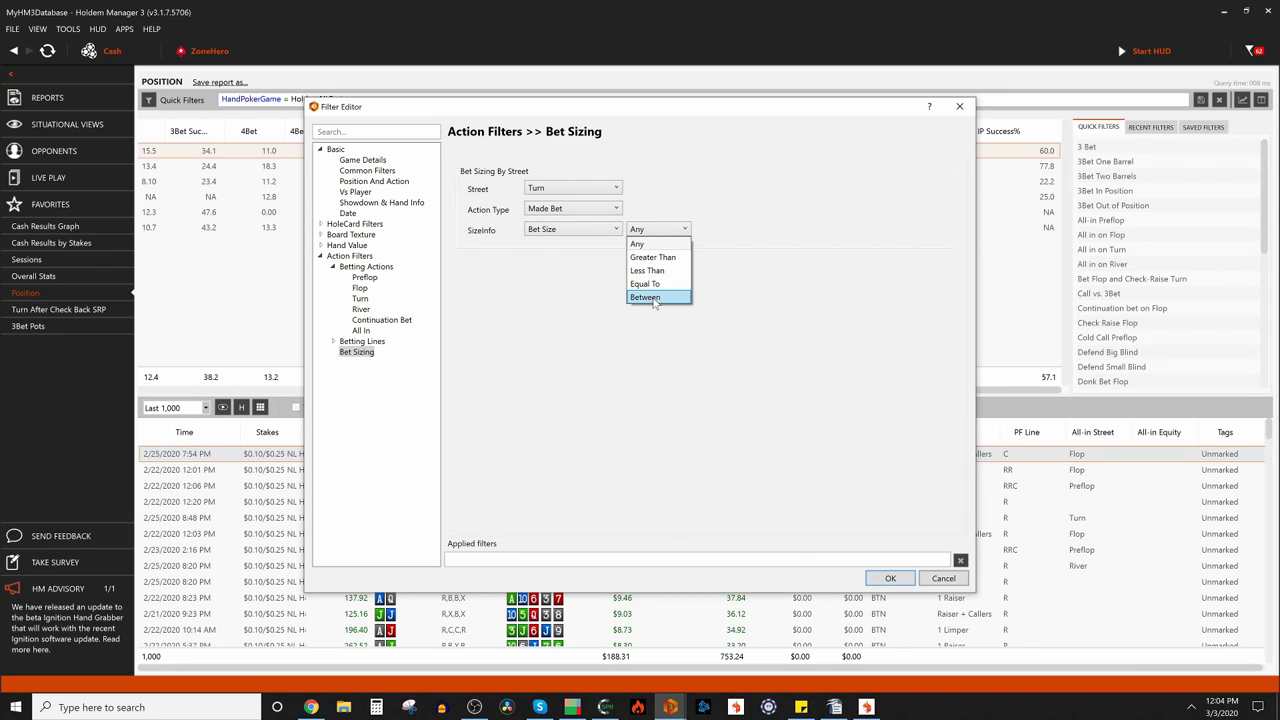
click(645, 297)
click(712, 229)
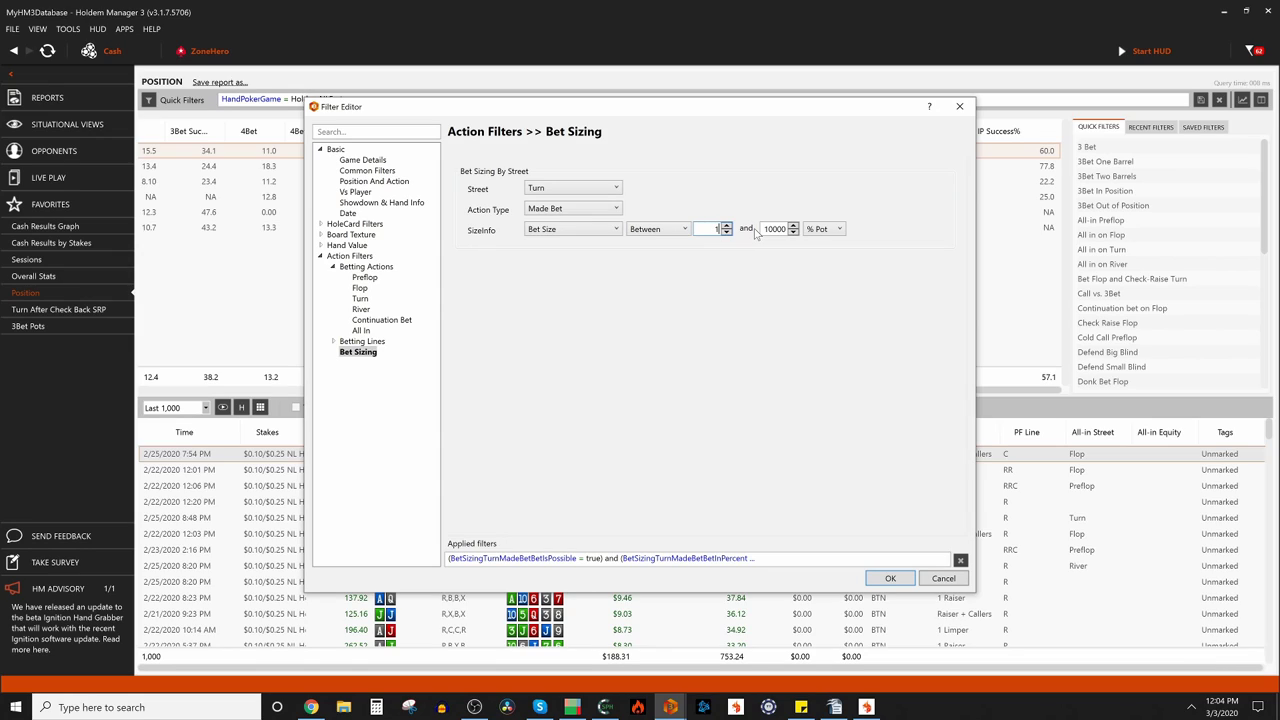
key(Tab)
text(1)
click(888, 578)
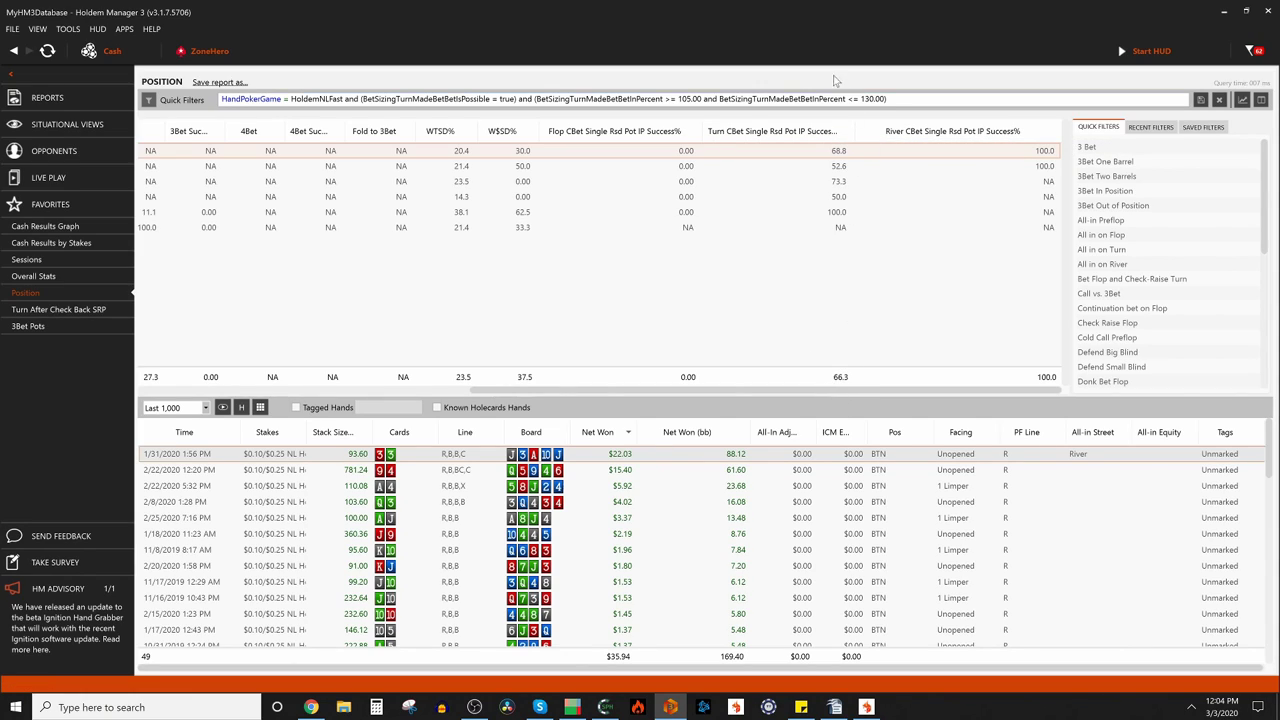
- Calculate 125 ÷ 225 in Calculator, close it and view the first columns of the filtered Position report
click(376, 707)
drag(702, 190, 418, 125)
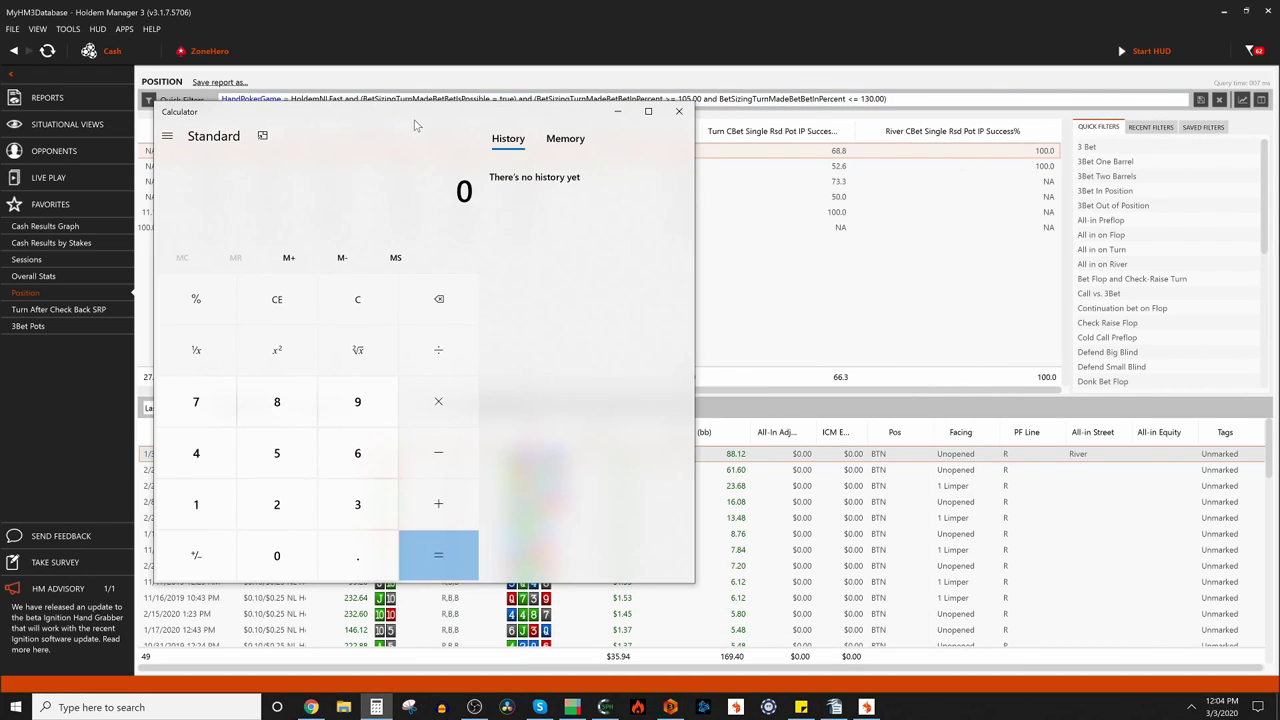
text(125/225)
key(Return)
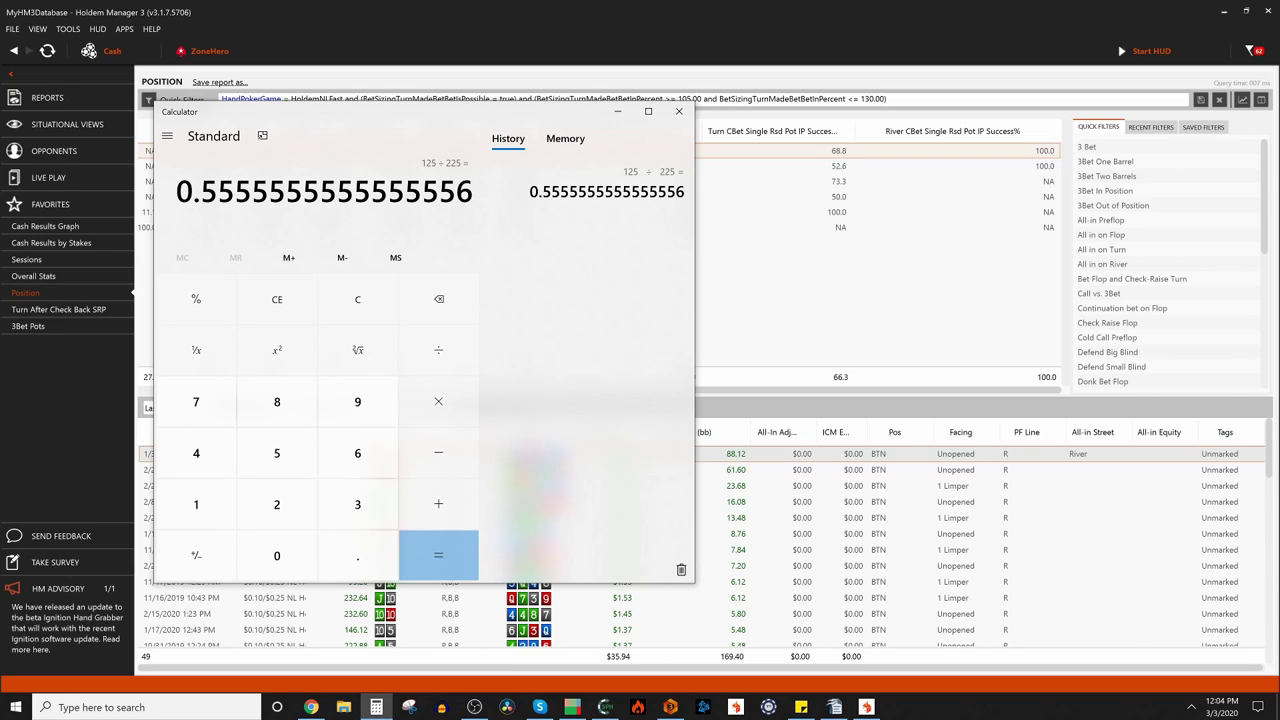
drag(200, 190, 474, 190)
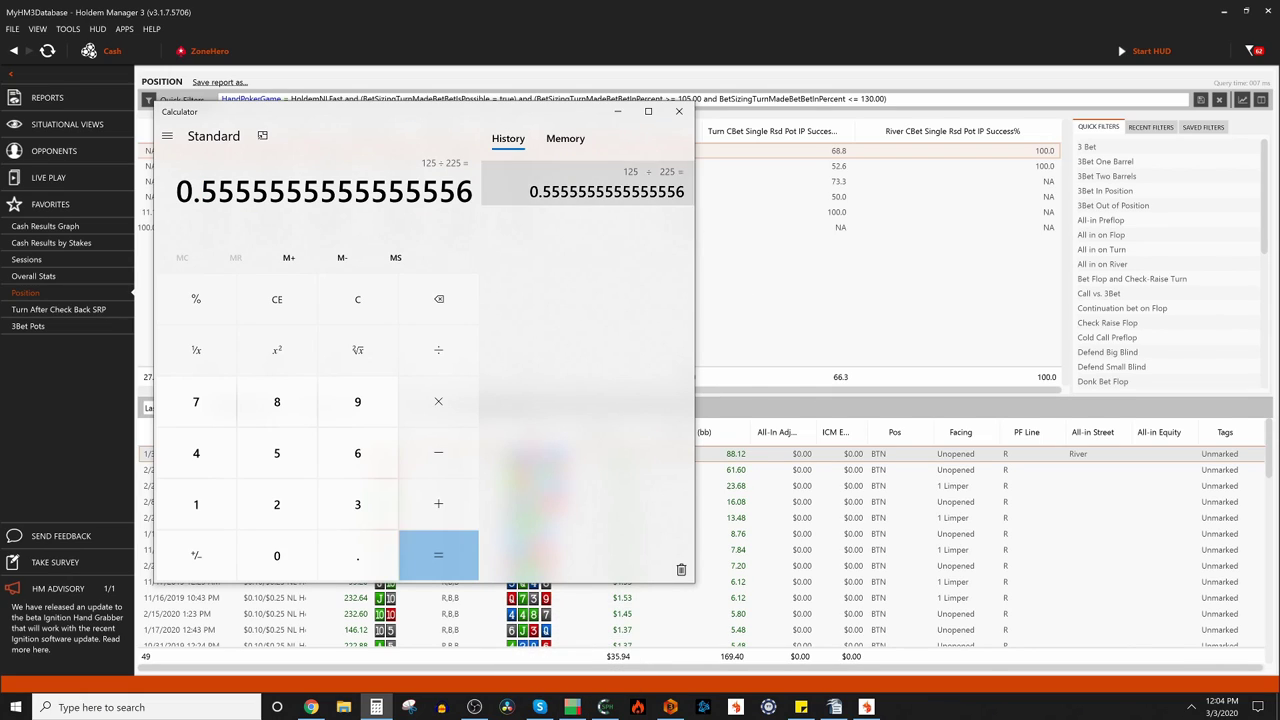
click(679, 111)
drag(792, 390, 214, 395)
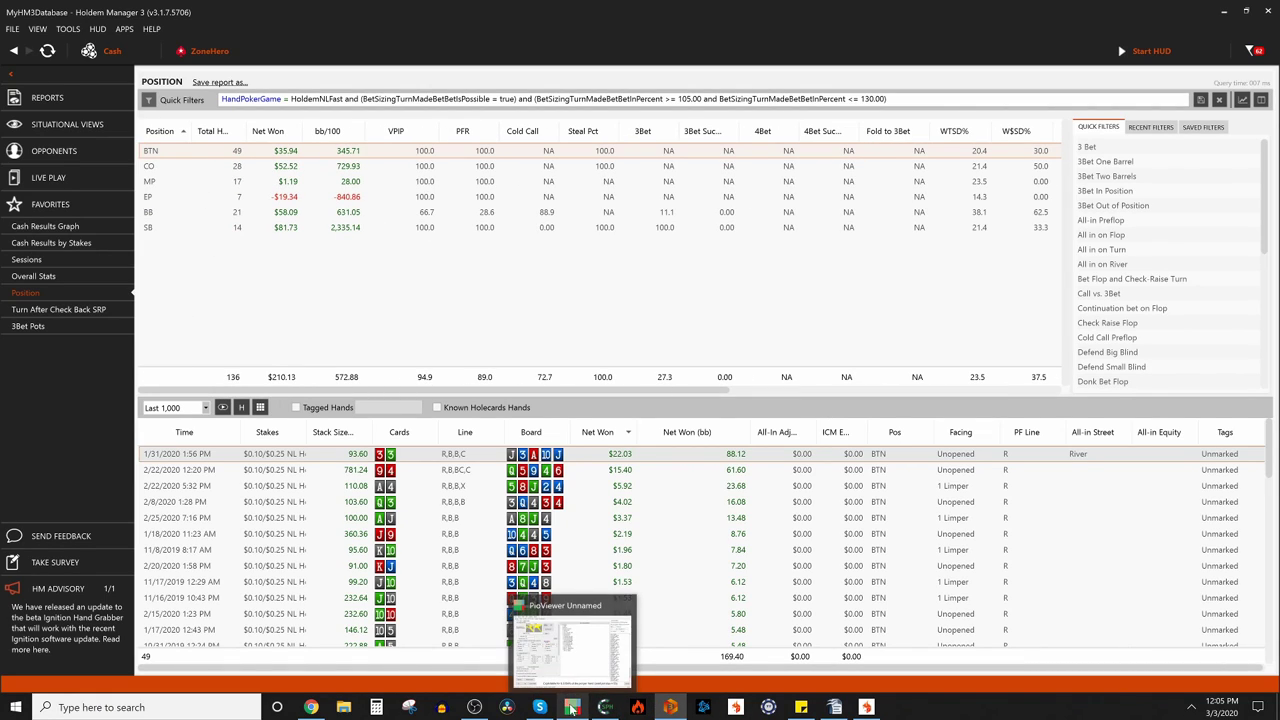
- Bring Simple Preflop Holdem and PioViewer forward, view the PioViewer tree settings and minimize PioViewer
click(605, 708)
click(574, 708)
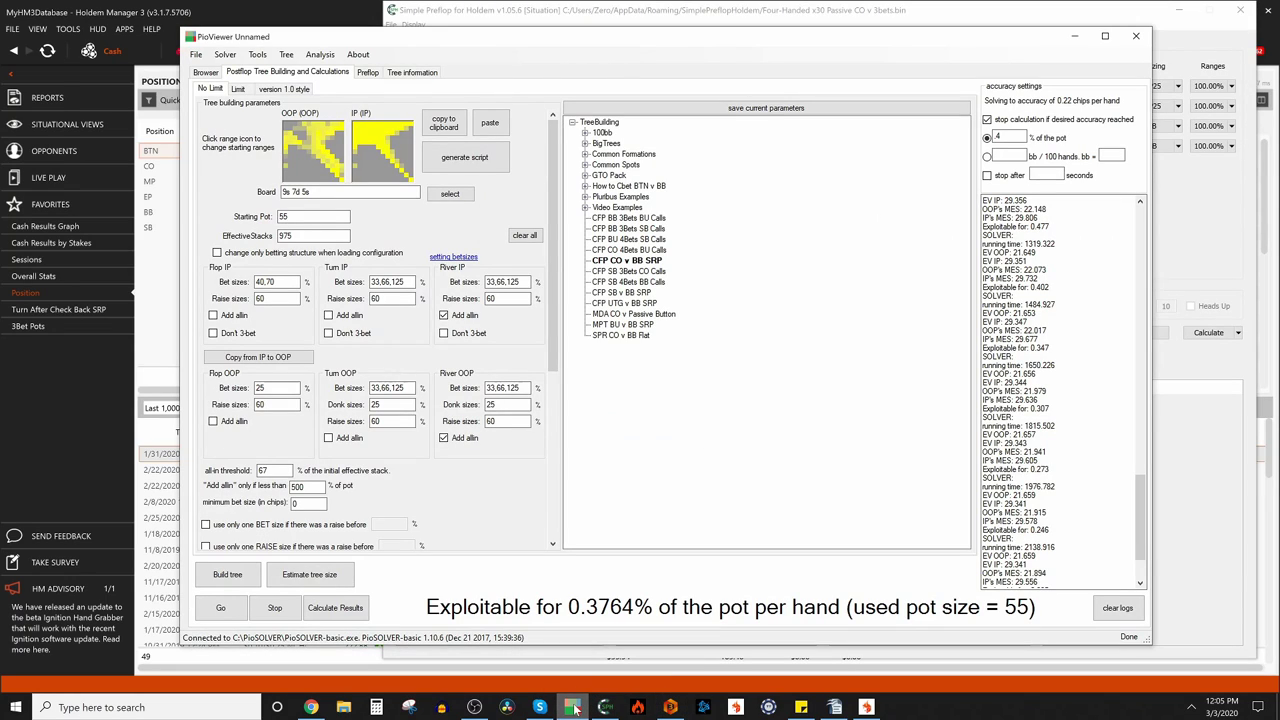
click(1074, 36)
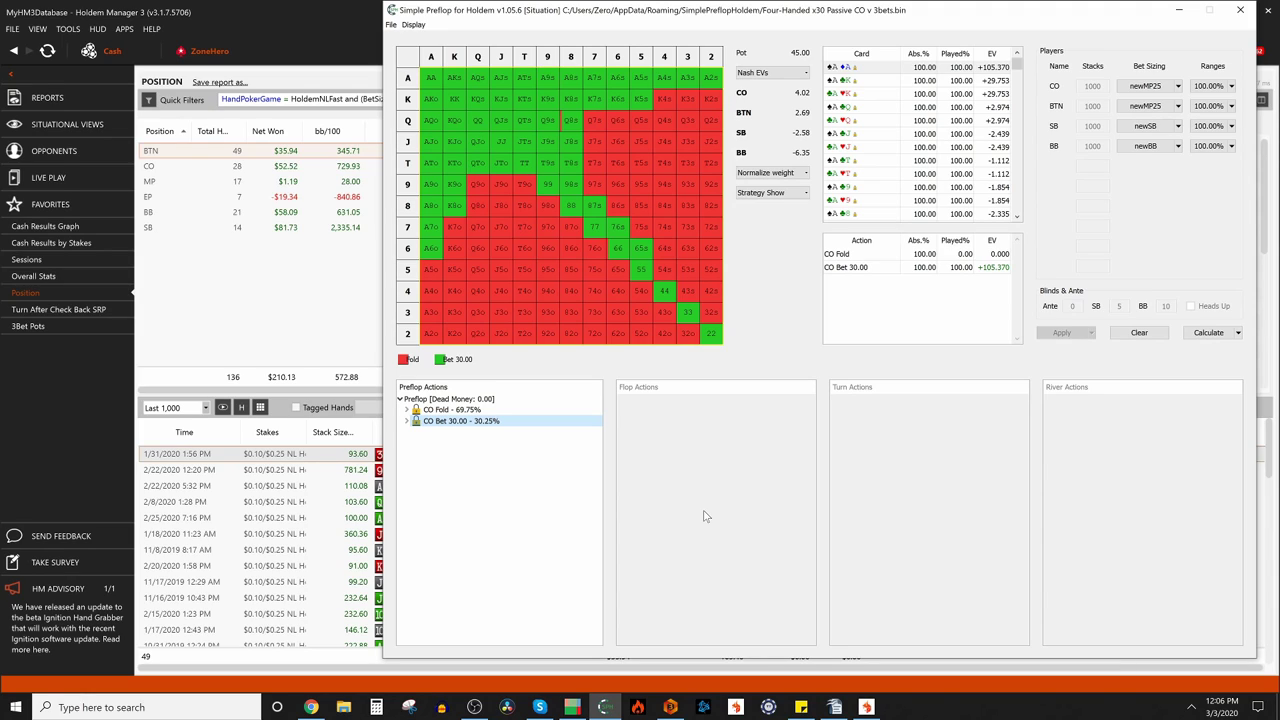
- Expand the CO Bet 30.00 branch and compare the BTN's Raise to 1000.00, Call 240.00 and Fold responses to the CO's raise to 240.00
click(407, 421)
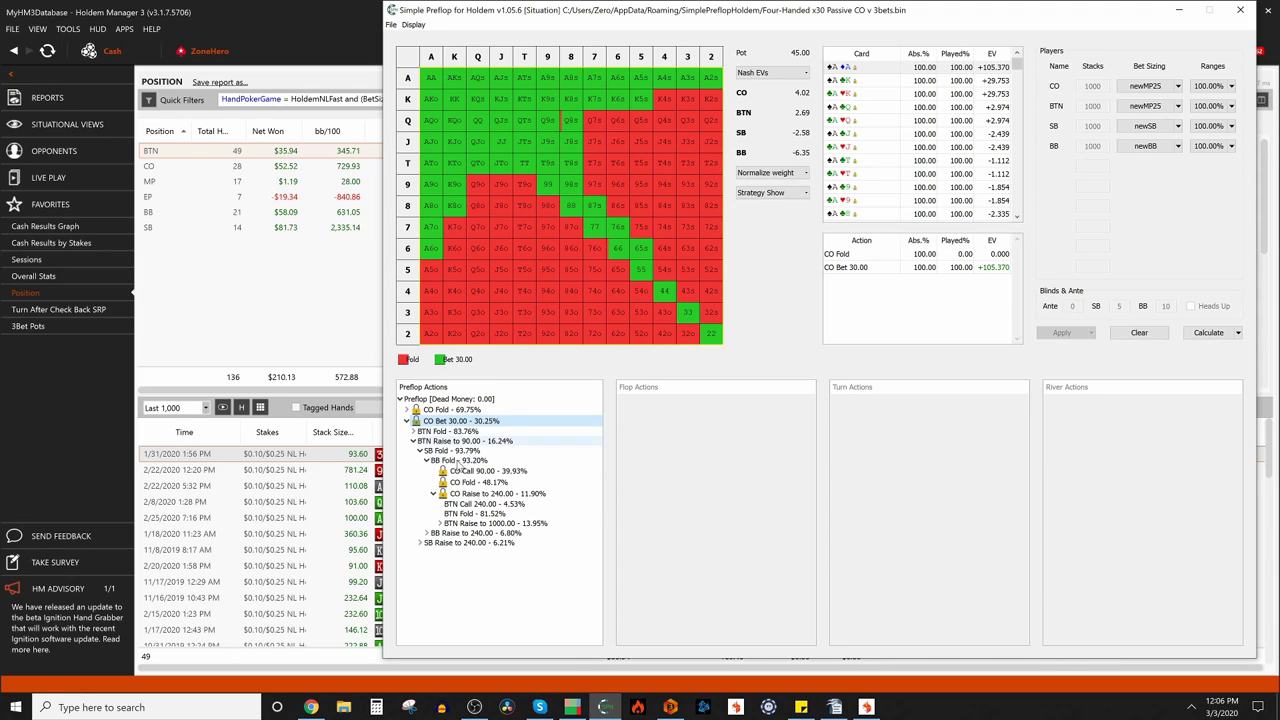
click(497, 494)
click(505, 523)
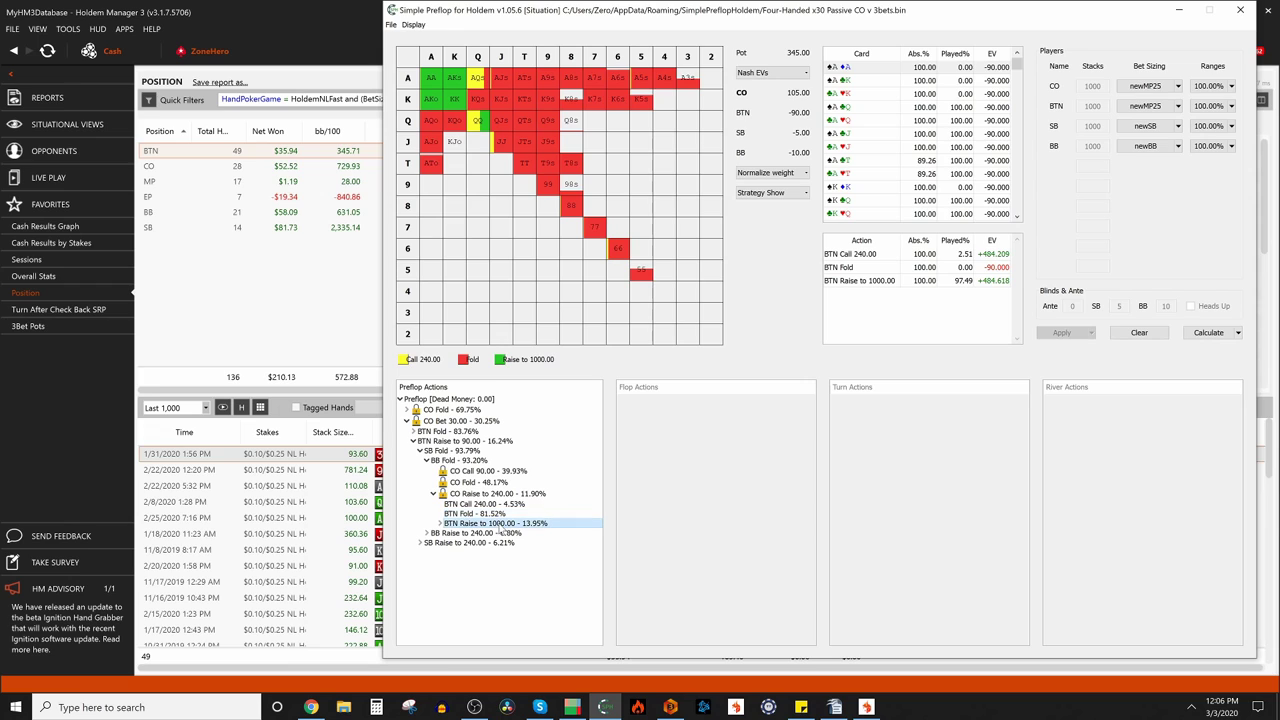
click(485, 504)
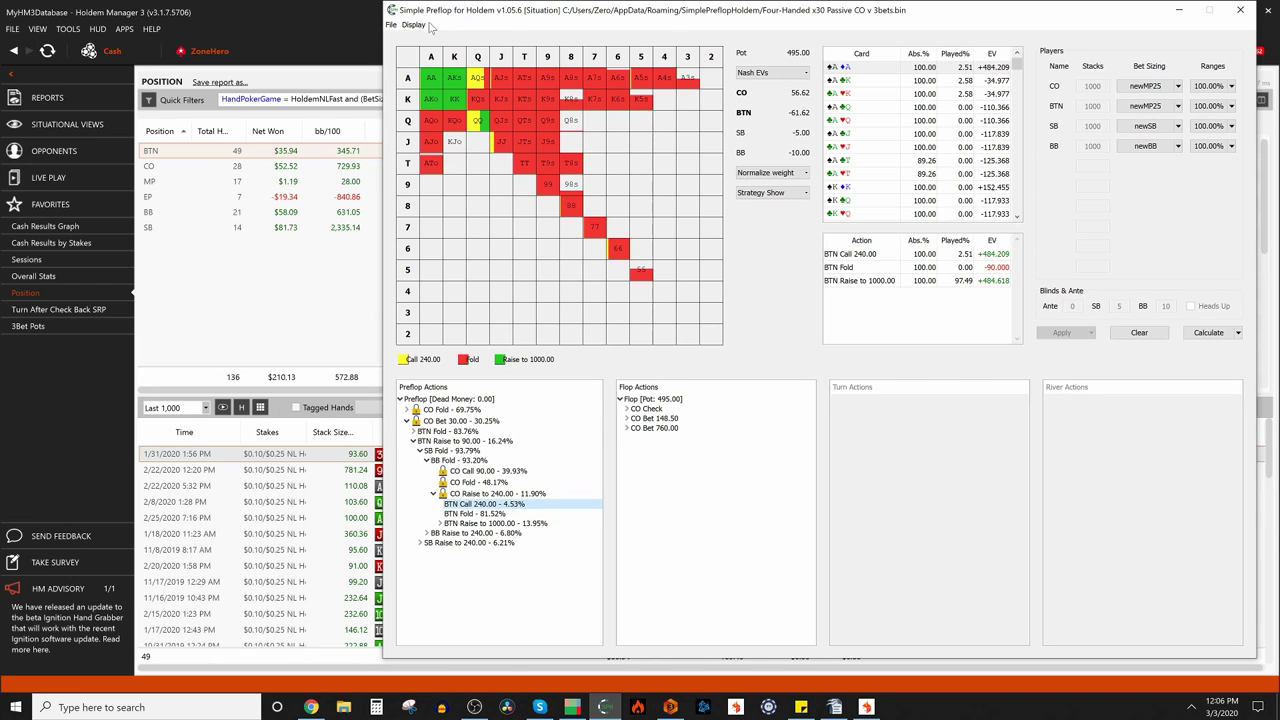
drag(463, 11, 414, 33)
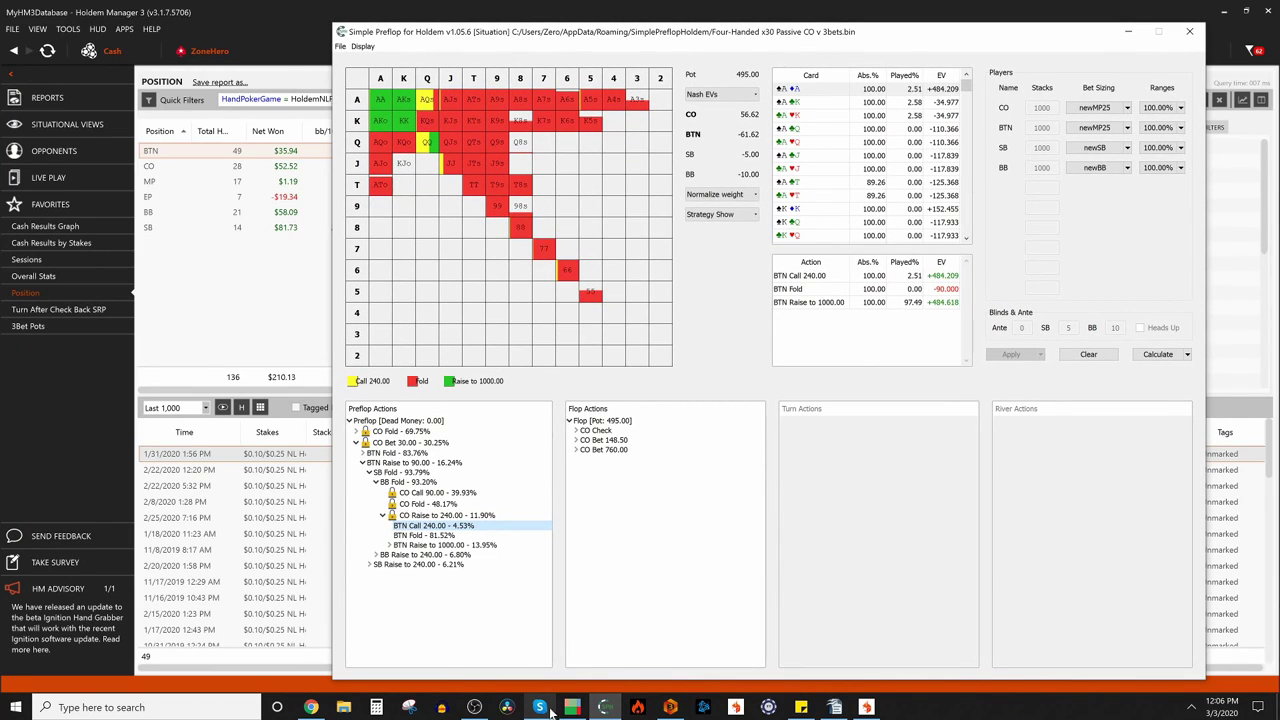
click(424, 535)
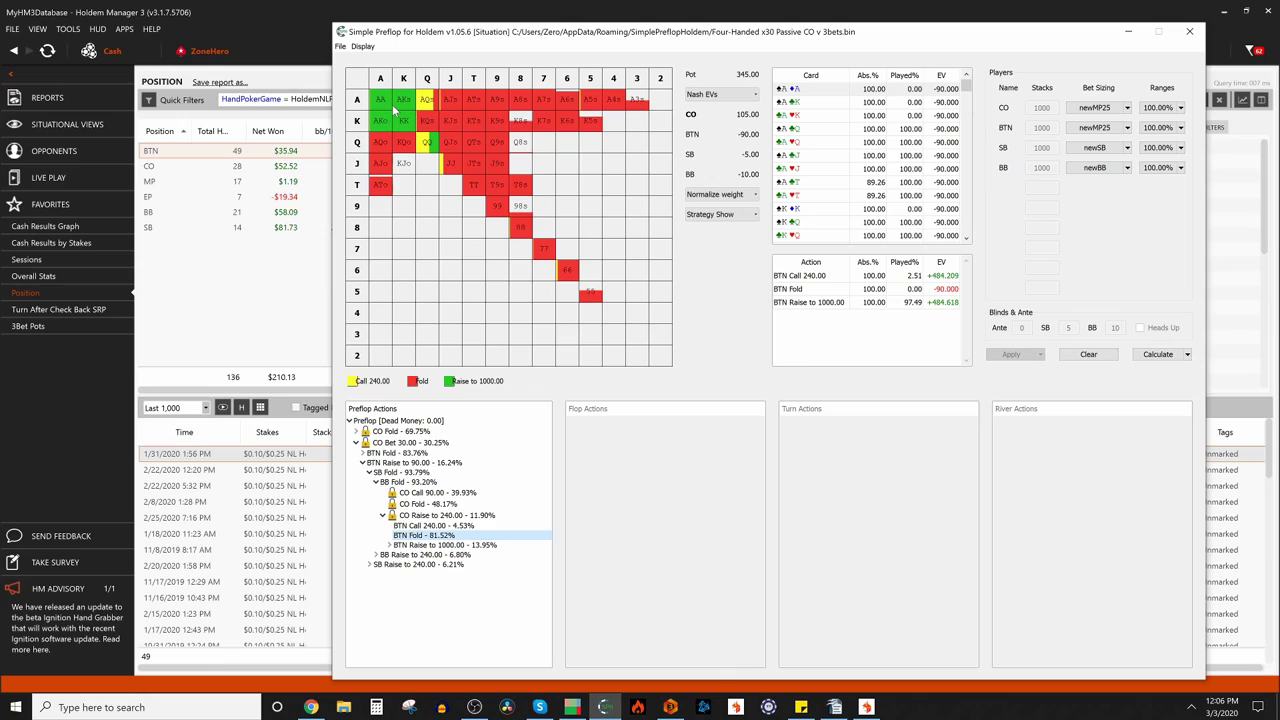